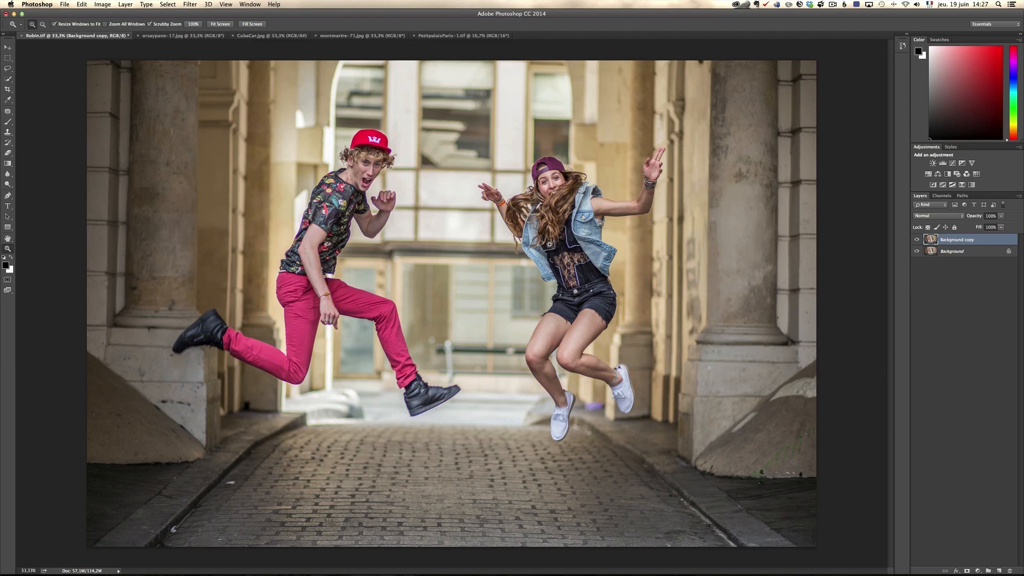
Start a Focus Area selection on the Background copy layer to isolate the two jumping people
left_click(556, 243)
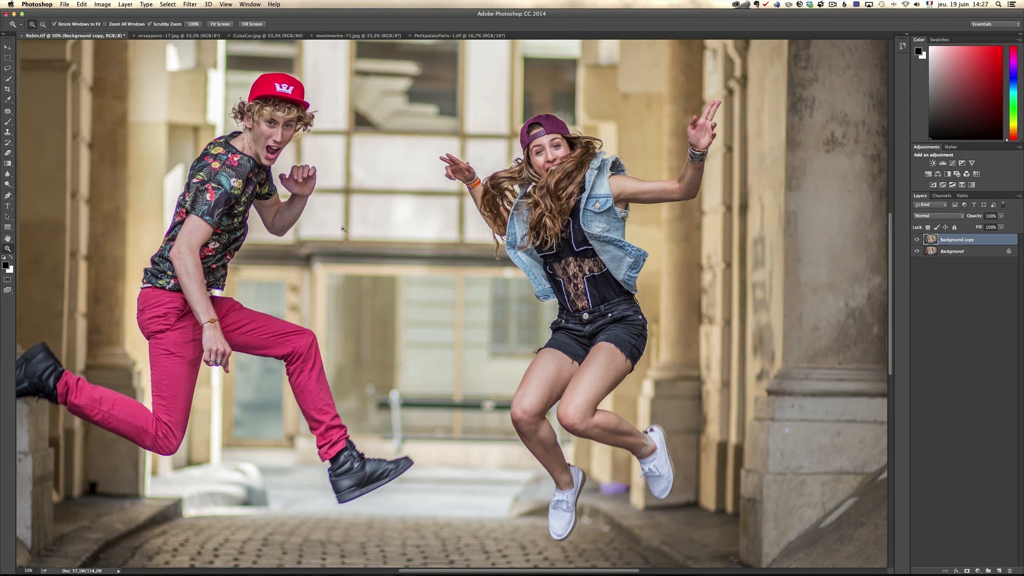
left_click(437, 281, "alt")
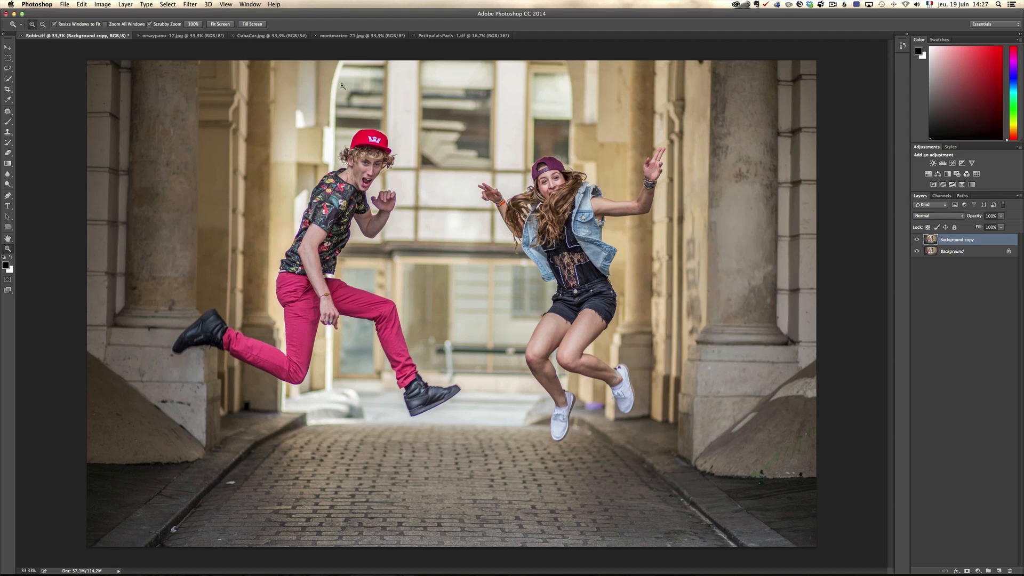
left_click(166, 5)
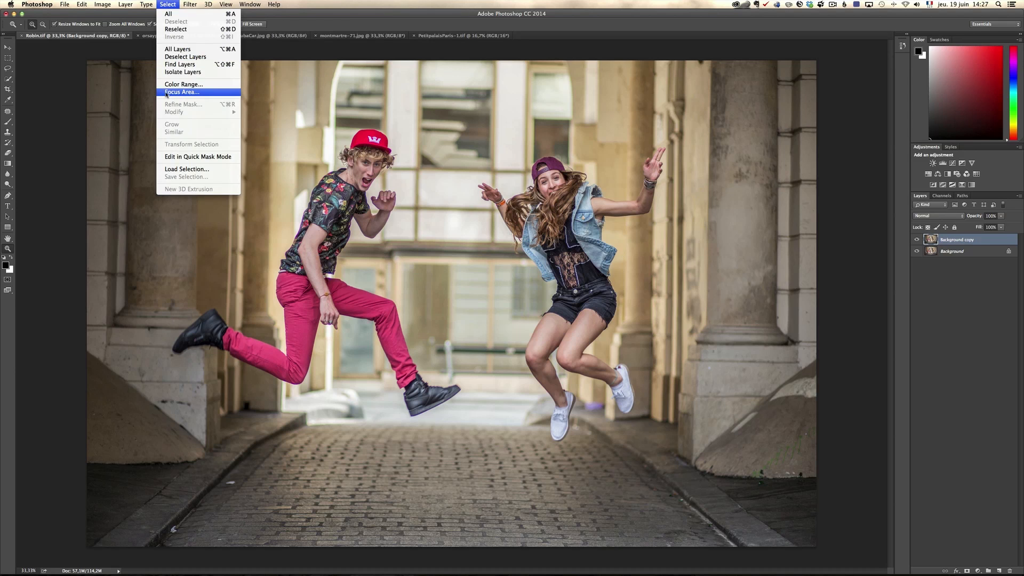
left_click(197, 92)
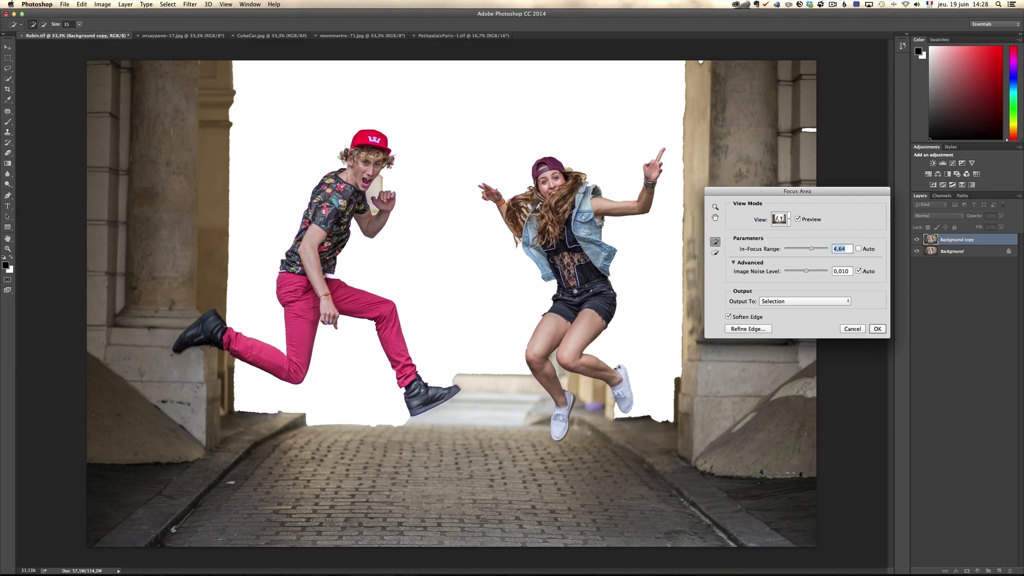
Subtract the paving beneath the couple, the wall around the man's rear shoe and the side columns from the focus selection
left_click(717, 254)
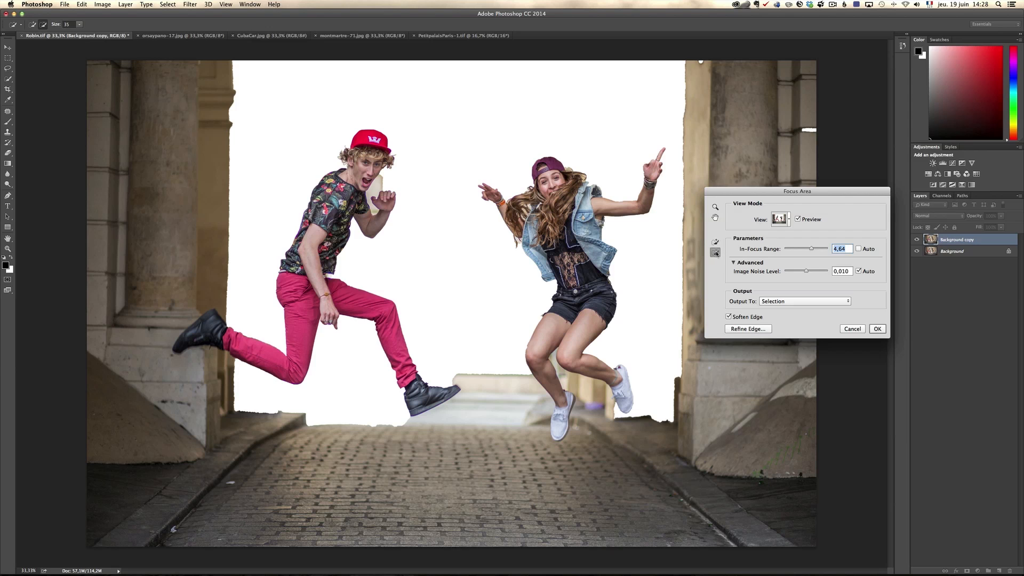
mouse_move(561, 374)
left_mouse_down()
mouse_move(590, 407)
mouse_move(586, 435)
mouse_move(599, 394)
mouse_move(610, 415)
left_mouse_up()
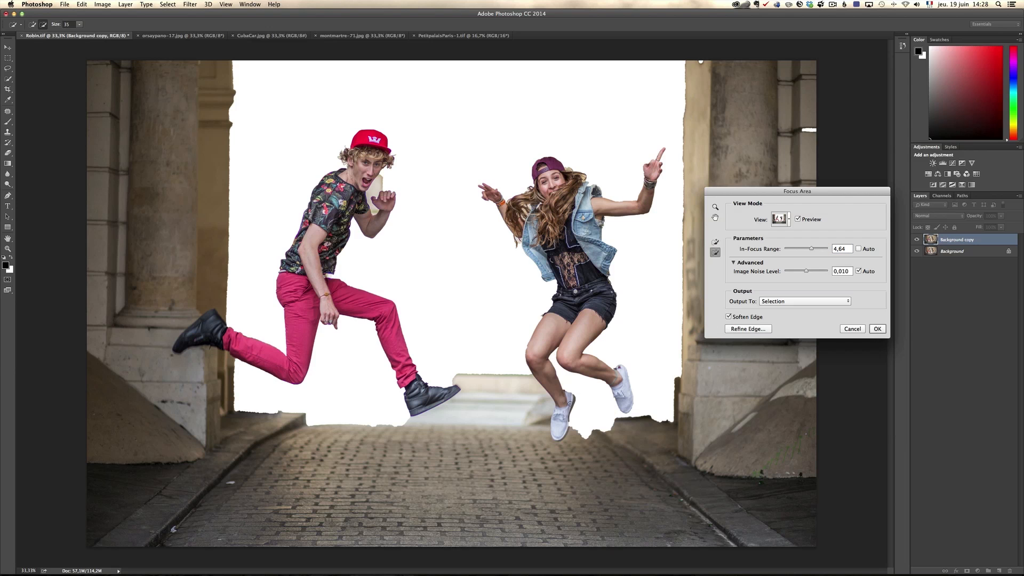
mouse_move(460, 381)
left_mouse_down()
mouse_move(431, 416)
mouse_move(395, 418)
mouse_move(435, 422)
mouse_move(466, 403)
mouse_move(468, 381)
mouse_move(457, 375)
mouse_move(523, 377)
mouse_move(541, 401)
mouse_move(546, 454)
left_mouse_up()
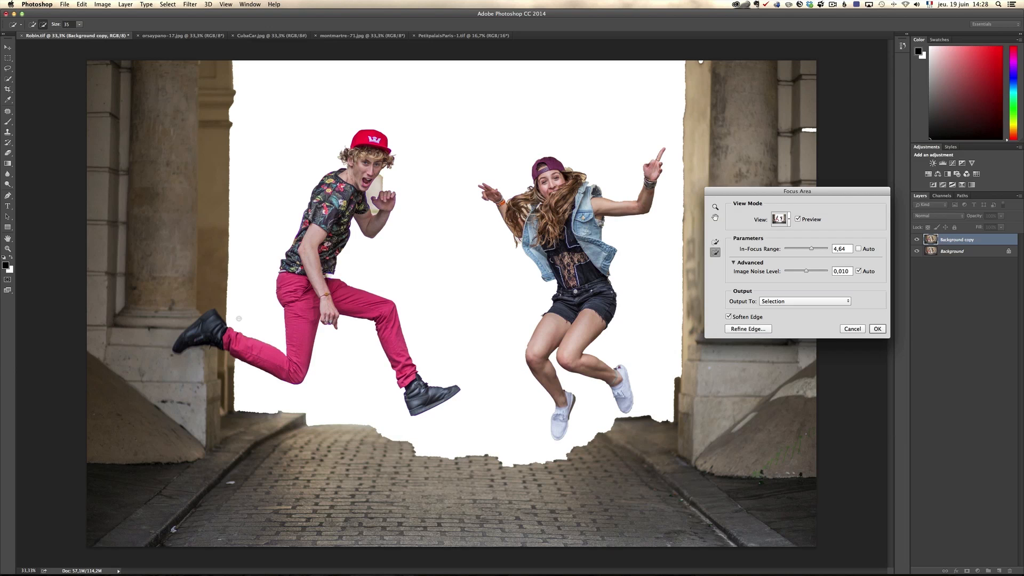
mouse_move(228, 305)
left_mouse_down()
mouse_move(178, 319)
mouse_move(165, 360)
mouse_move(205, 355)
mouse_move(242, 370)
mouse_move(202, 386)
left_mouse_up()
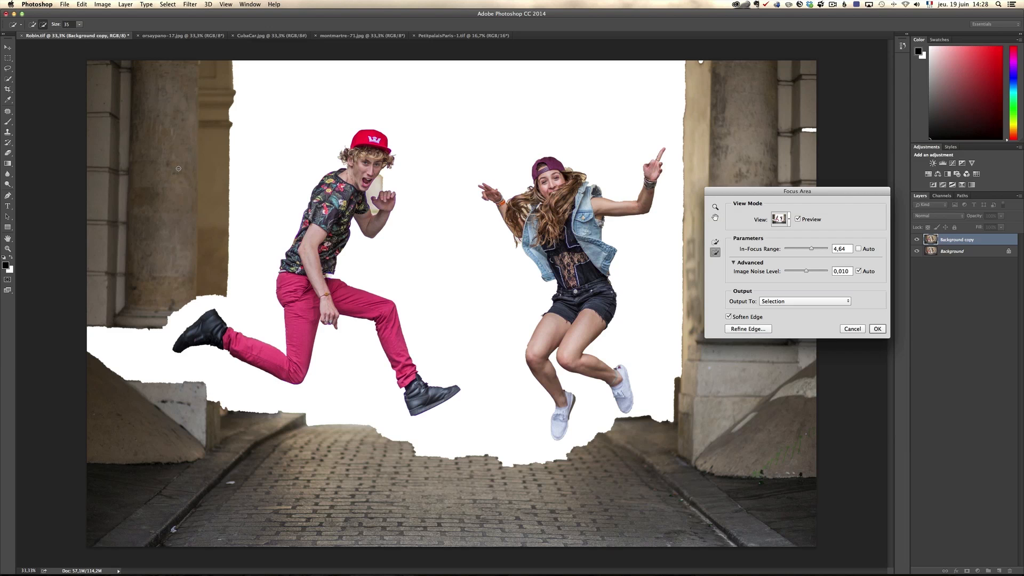
left_click_drag(163, 166, 178, 166)
mouse_move(179, 77)
left_mouse_down()
mouse_move(163, 197)
mouse_move(122, 273)
mouse_move(139, 279)
mouse_move(127, 293)
mouse_move(117, 422)
mouse_move(167, 486)
mouse_move(383, 504)
mouse_move(665, 502)
mouse_move(725, 455)
mouse_move(743, 364)
mouse_move(737, 46)
left_mouse_up()
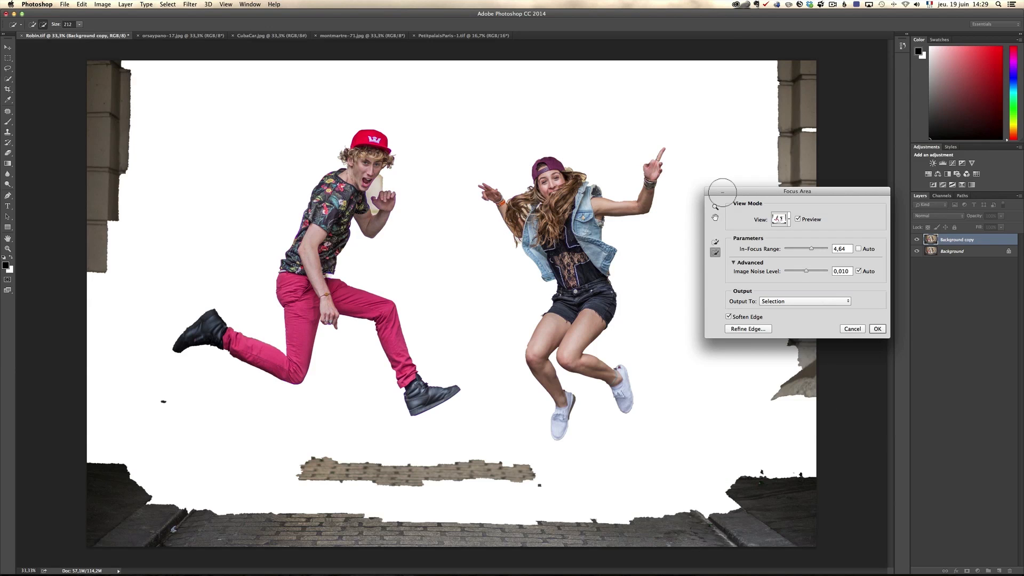
Subtract the leftover background between the man's face and his raised hand from the focus selection
left_click(716, 207)
left_click(368, 176)
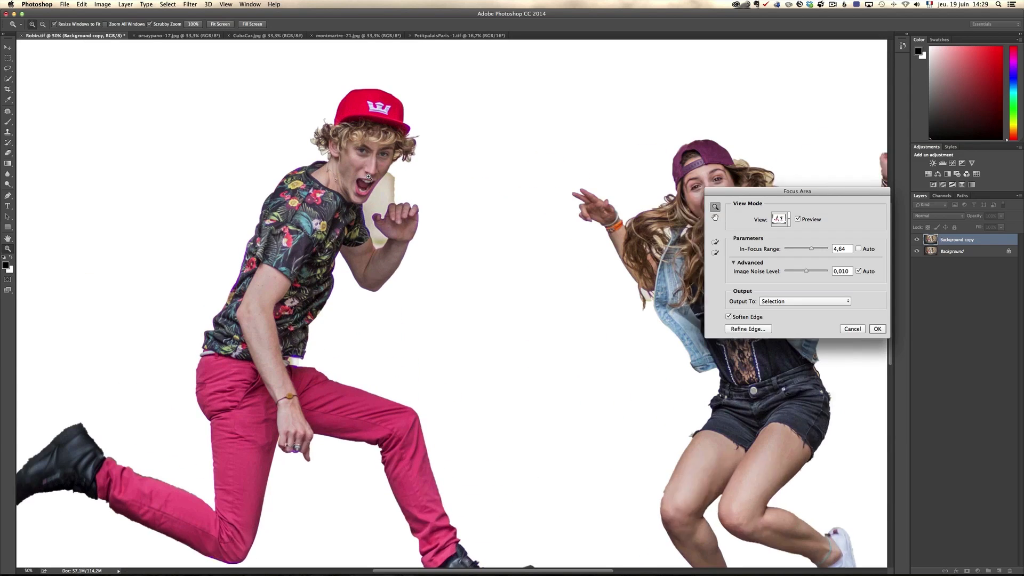
key("e")
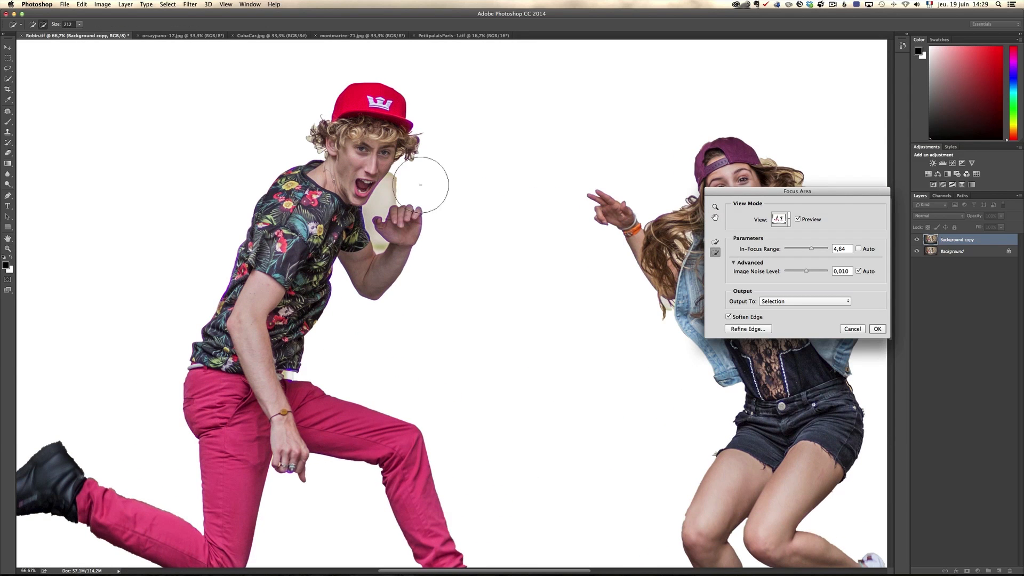
left_click_drag(472, 181, 446, 185)
mouse_move(376, 200)
left_mouse_down()
mouse_move(404, 181)
mouse_move(380, 199)
left_mouse_up()
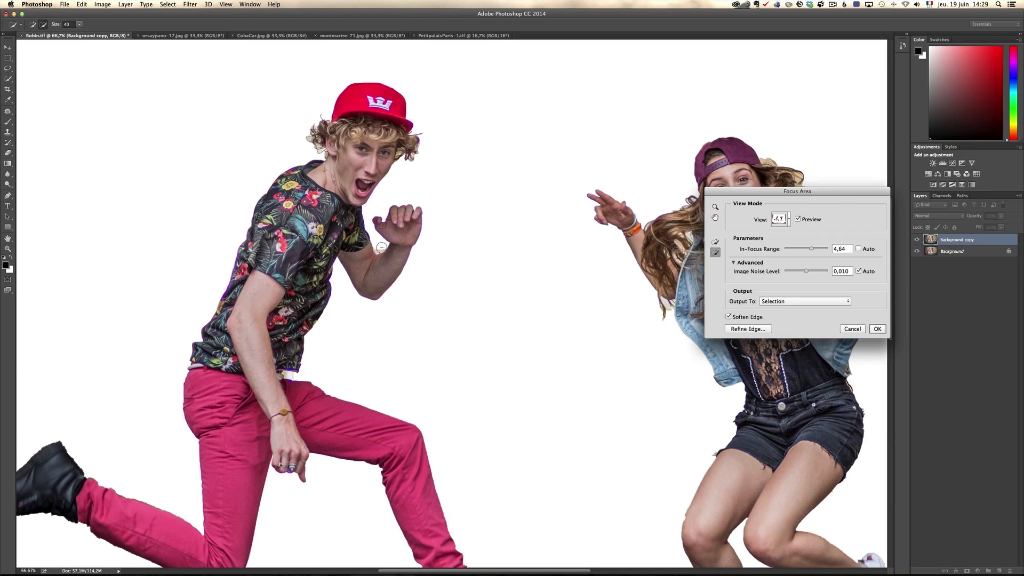
left_click_drag(378, 249, 384, 248)
Add the woman's missing raised fingers to the focus selection and subtract the excess background around that hand
left_click_drag(738, 196, 866, 304)
left_click_drag(799, 247, 589, 256)
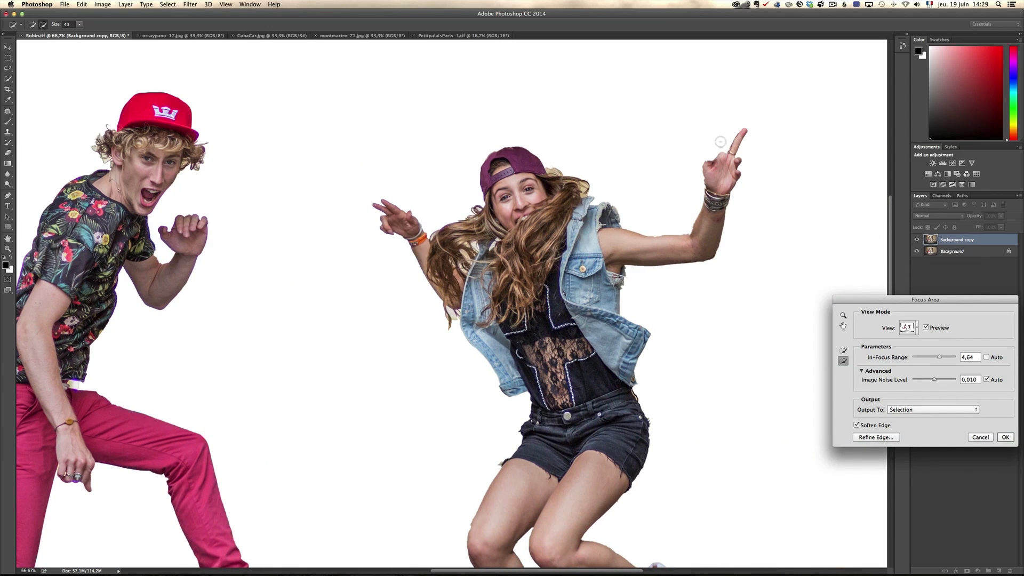
left_click(843, 349)
mouse_move(713, 166)
left_mouse_down()
mouse_move(715, 133)
mouse_move(706, 162)
mouse_move(741, 129)
mouse_move(738, 174)
mouse_move(705, 161)
mouse_move(700, 176)
mouse_move(707, 191)
mouse_move(737, 176)
left_mouse_up()
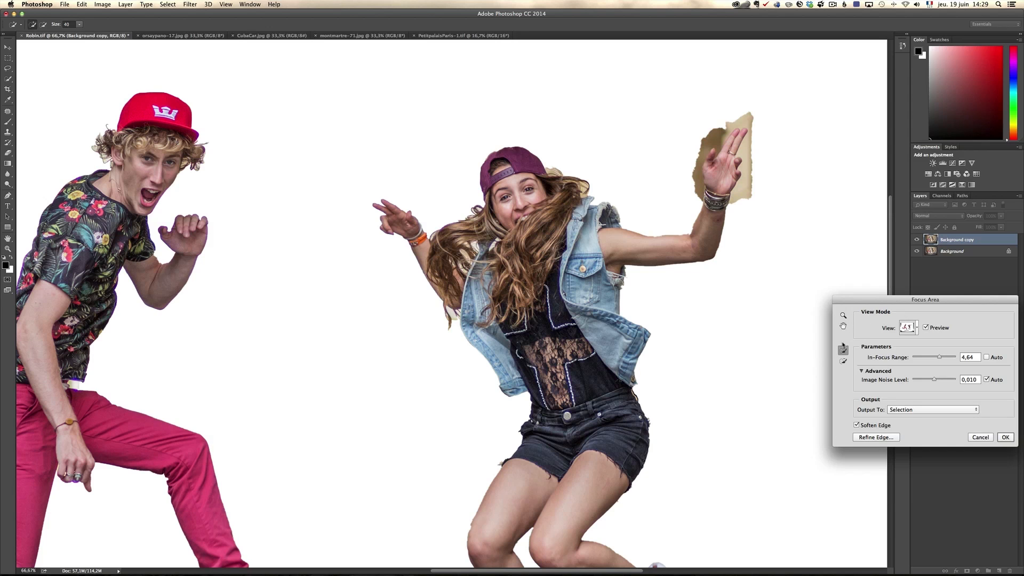
left_click(843, 361)
mouse_move(694, 195)
left_mouse_down()
mouse_move(695, 152)
mouse_move(749, 120)
mouse_move(739, 200)
mouse_move(749, 200)
left_mouse_up()
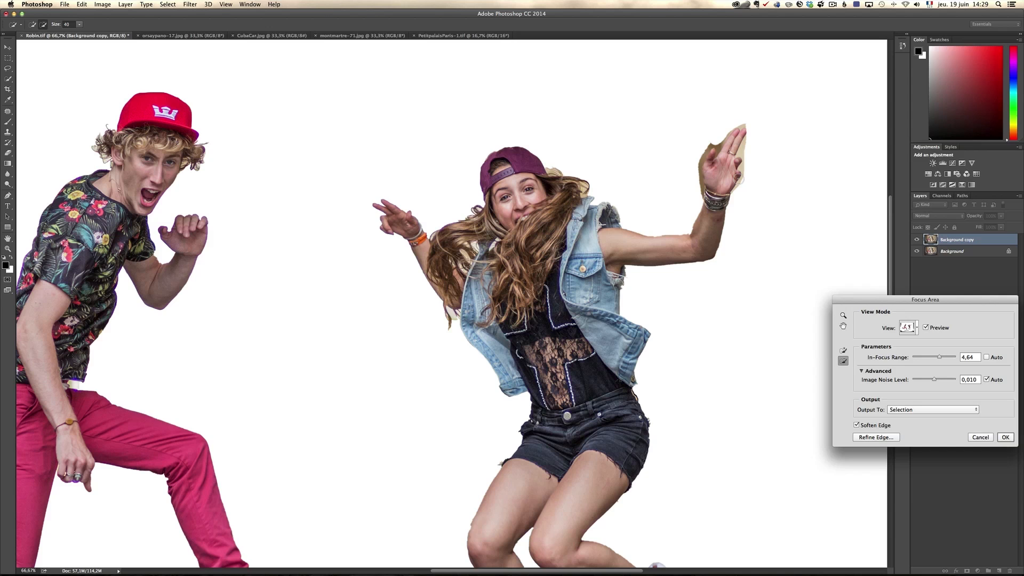
left_click_drag(747, 151, 753, 141)
left_click_drag(752, 141, 752, 126)
Refine the selection edge by brushing around the man's curls, the woman's hair and her raised hand
left_click_drag(265, 201, 384, 176)
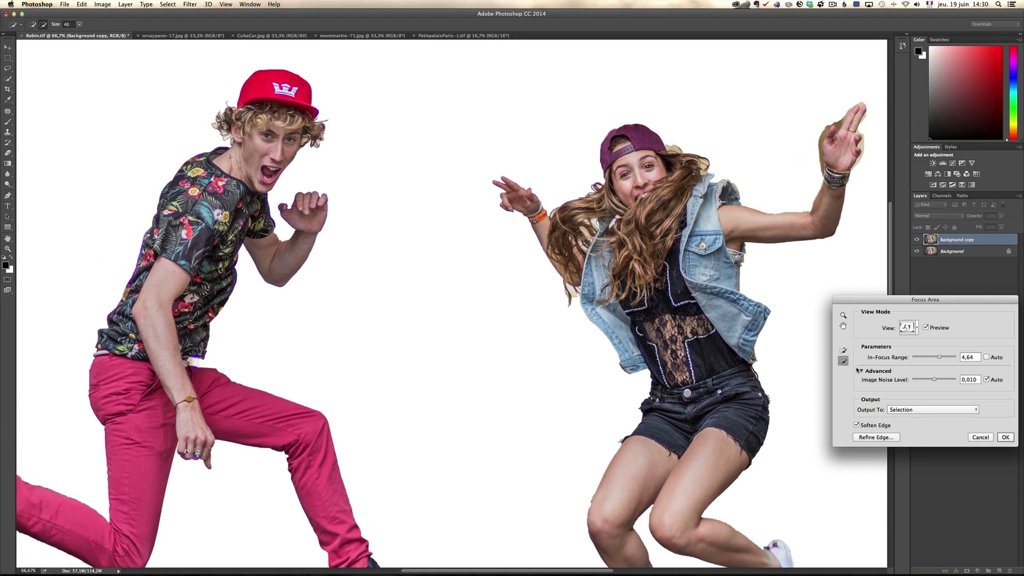
left_click(876, 438)
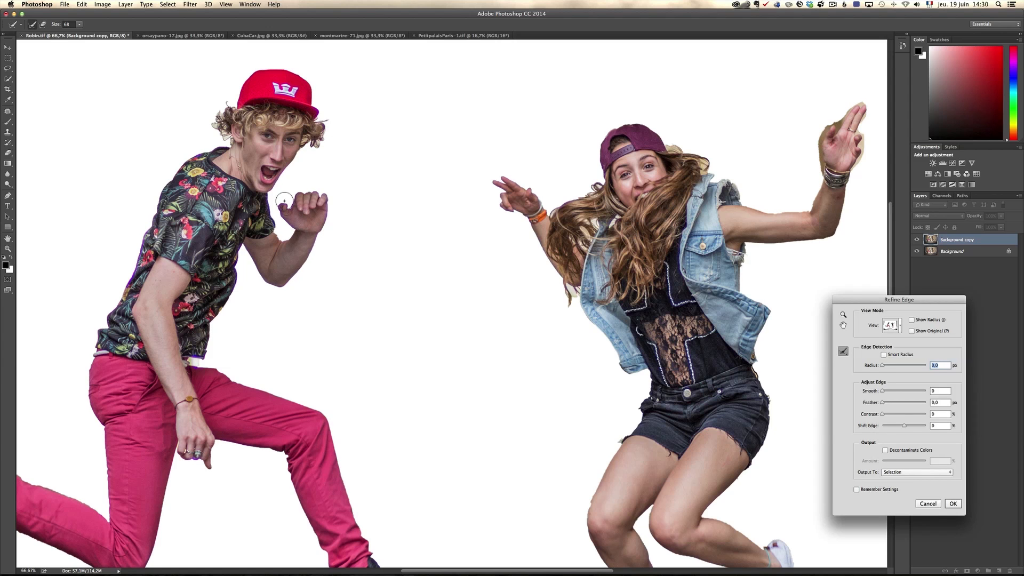
left_click_drag(233, 103, 220, 143)
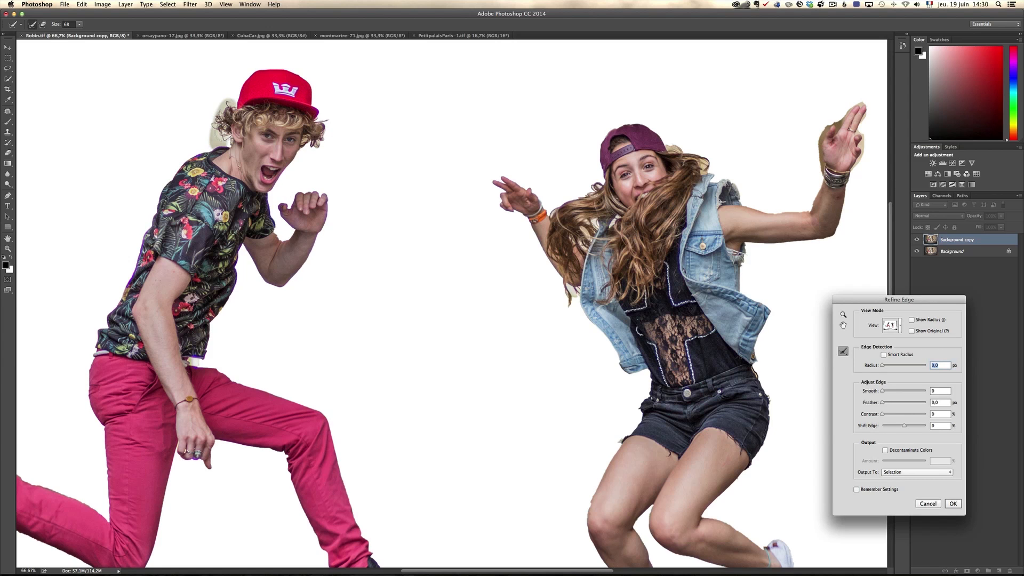
left_click_drag(328, 119, 317, 152)
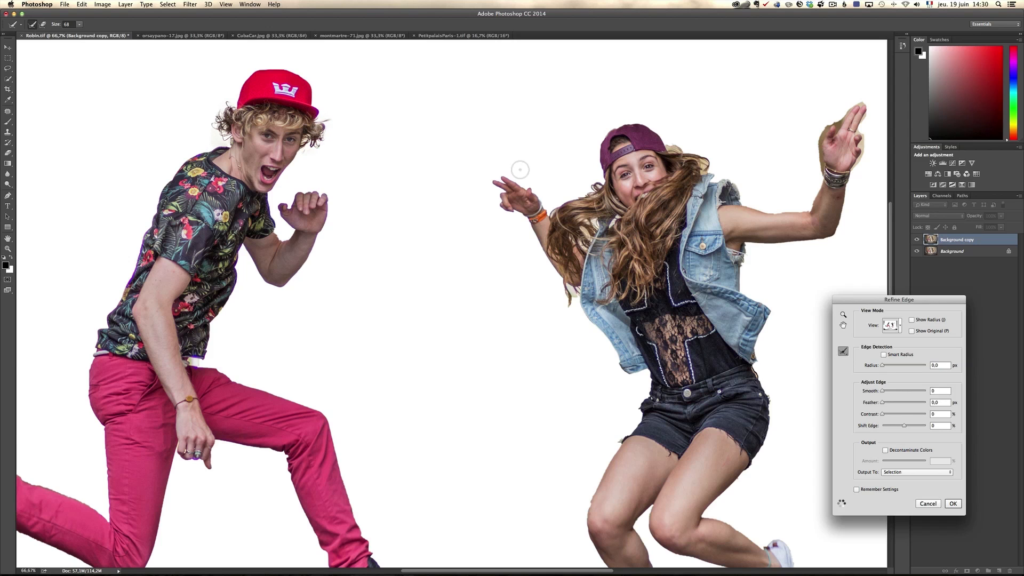
left_click_drag(559, 207, 602, 179)
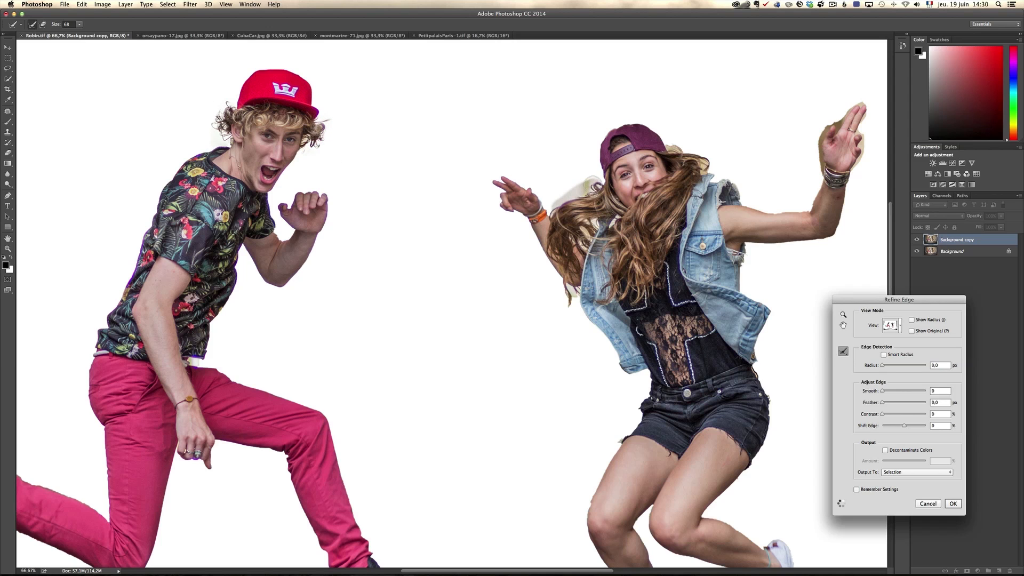
mouse_move(670, 141)
left_mouse_down()
mouse_move(694, 166)
mouse_move(717, 169)
left_mouse_up()
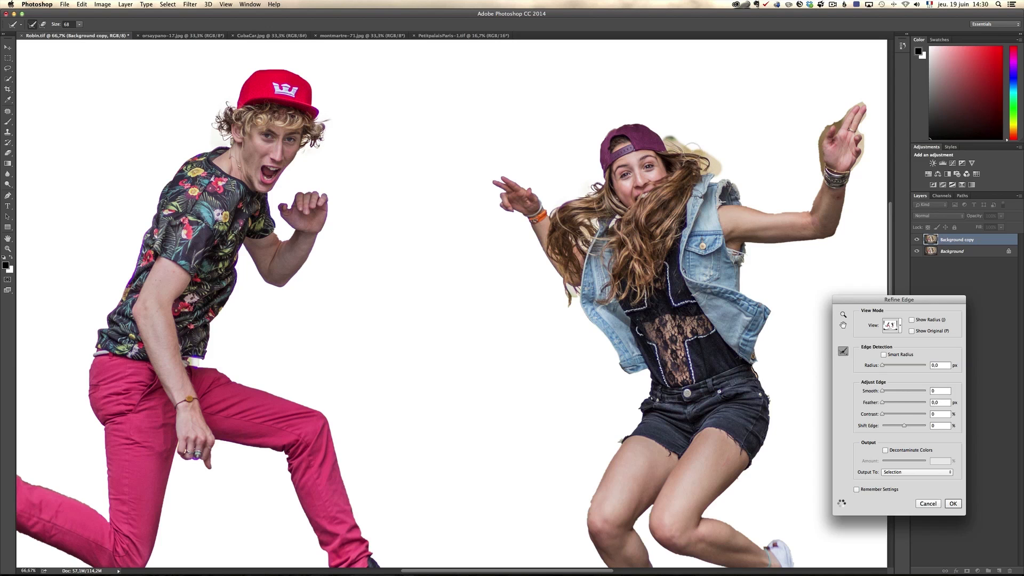
mouse_move(797, 163)
left_mouse_down()
mouse_move(823, 172)
mouse_move(825, 133)
mouse_move(860, 108)
mouse_move(852, 175)
left_mouse_up()
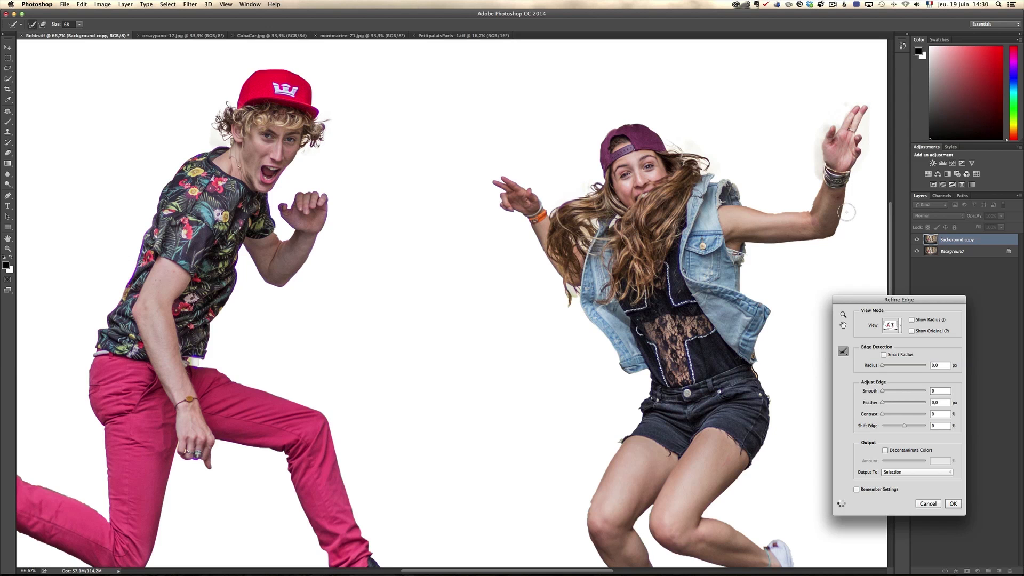
Enable Decontaminate Colors for the refined edge with an amount of 73%
left_click_drag(676, 334, 629, 189)
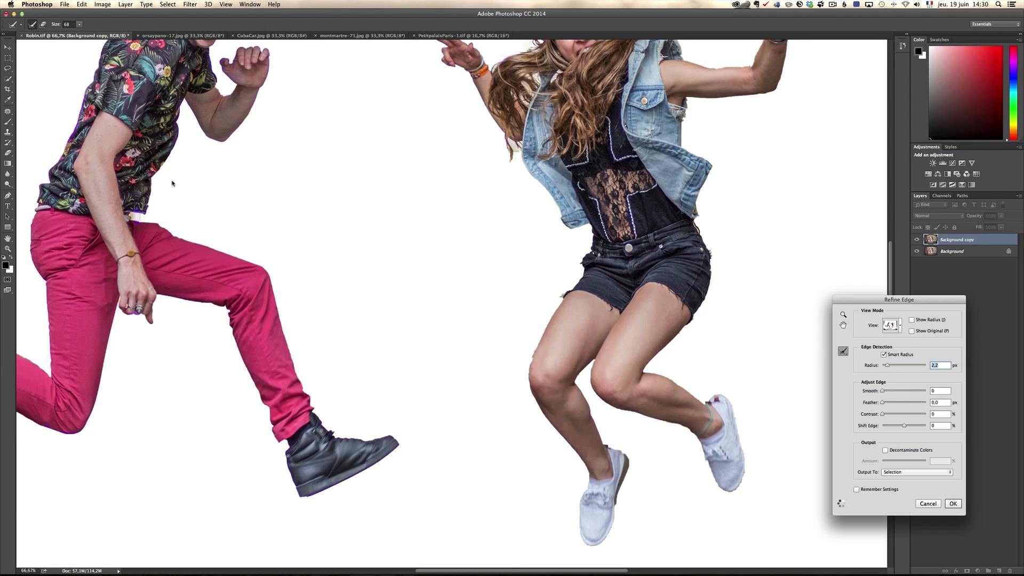
scroll(431, 276, "up", 5)
scroll(432, 276, "left", 5)
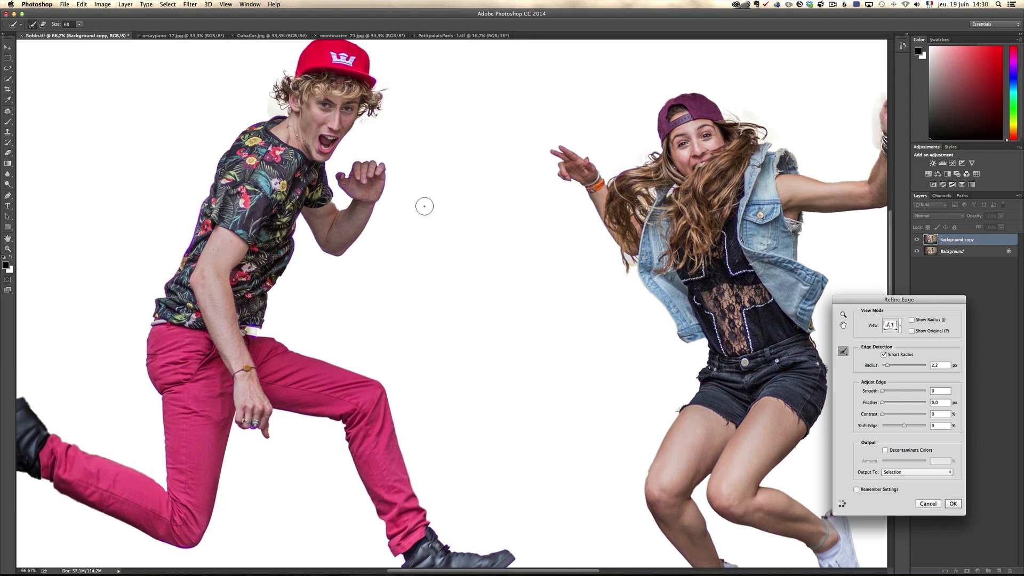
left_click(885, 451)
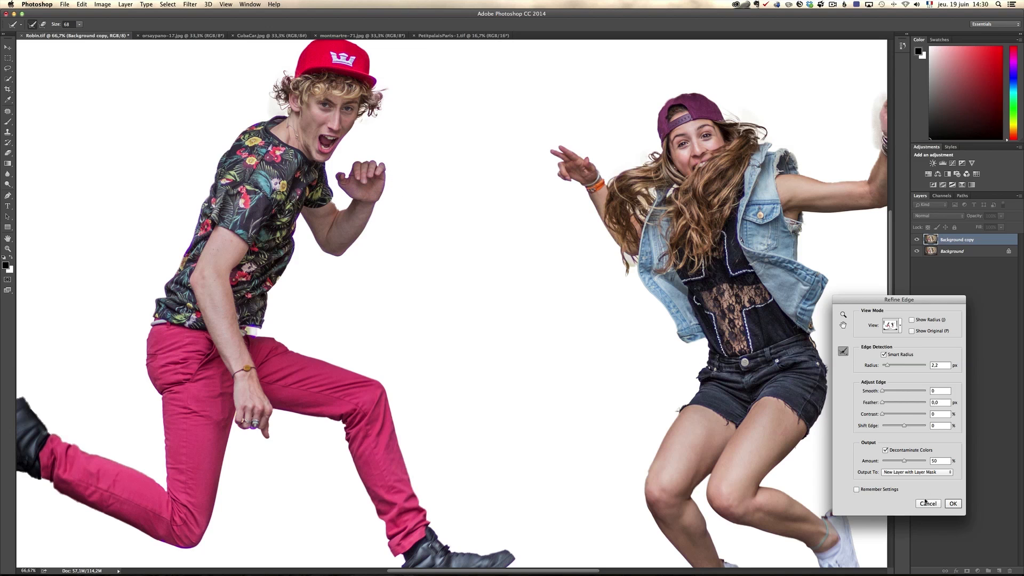
left_click_drag(905, 463, 915, 463)
Check the edges of both figures and output the refined selection as a new layer with layer mask
left_click_drag(640, 223, 583, 215)
left_click_drag(666, 237, 609, 218)
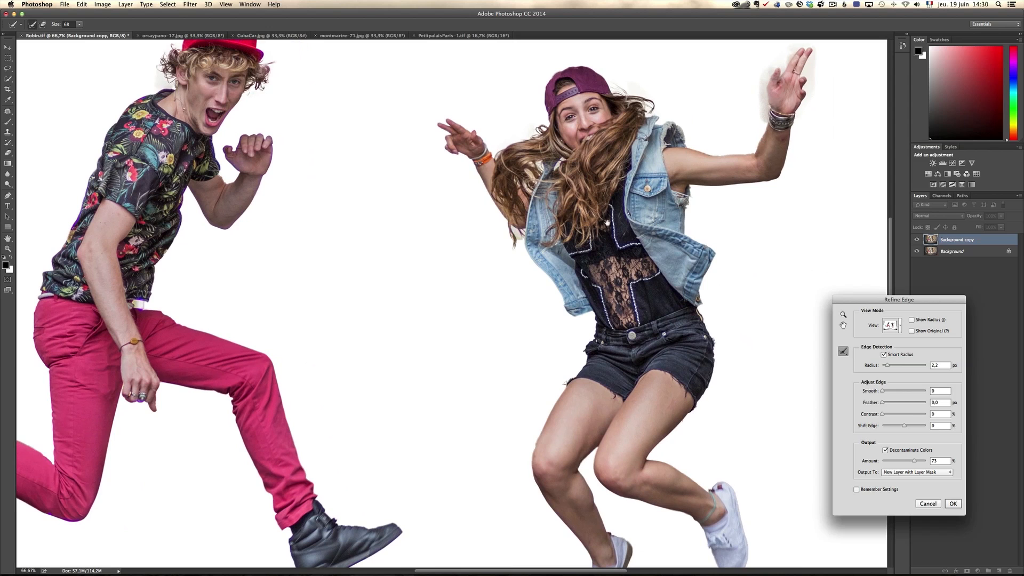
left_click_drag(352, 201, 496, 211)
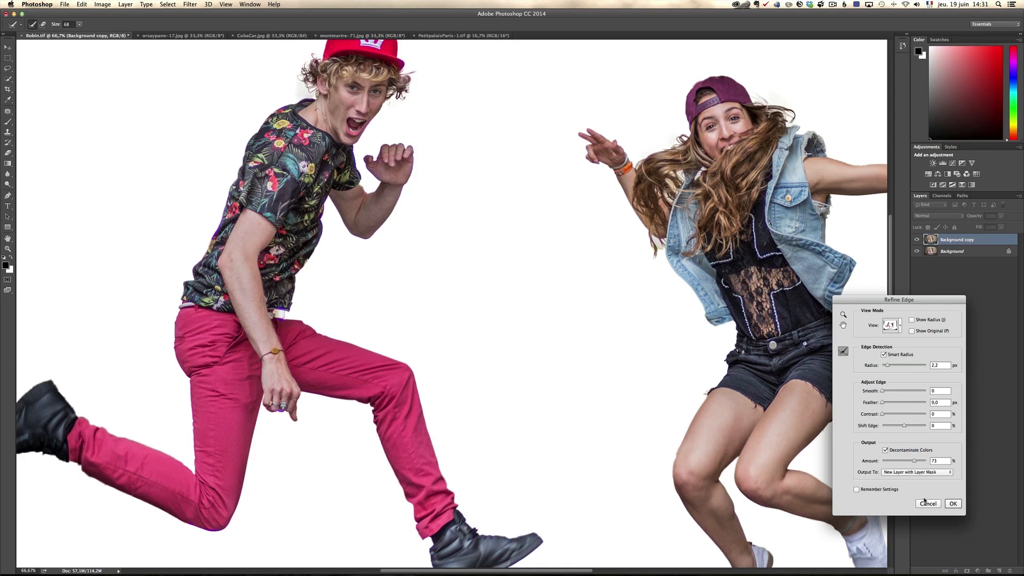
left_click(915, 474)
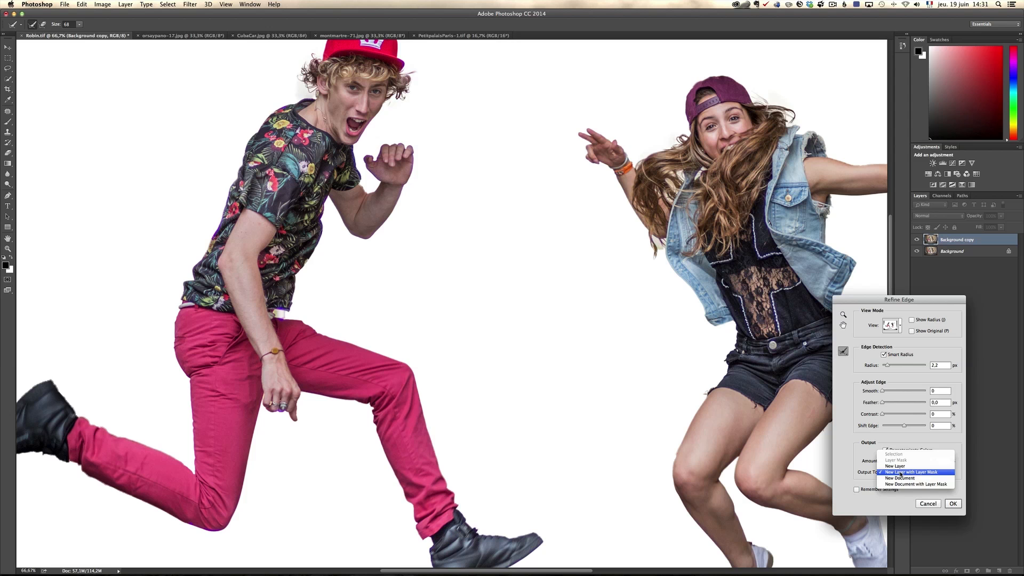
left_click(907, 474)
left_click(952, 504)
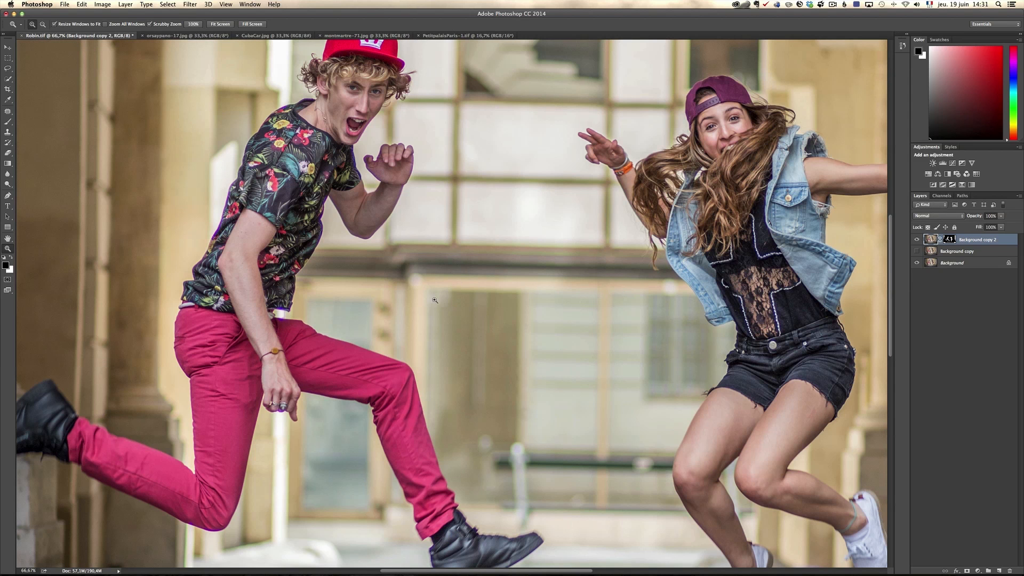
Copy the masked couple layer into orsaypano-17.jpg, accepting the color profile conversion, and shift it up and to the left
left_click(402, 291, "alt")
left_click(396, 292, "alt")
left_click(426, 288)
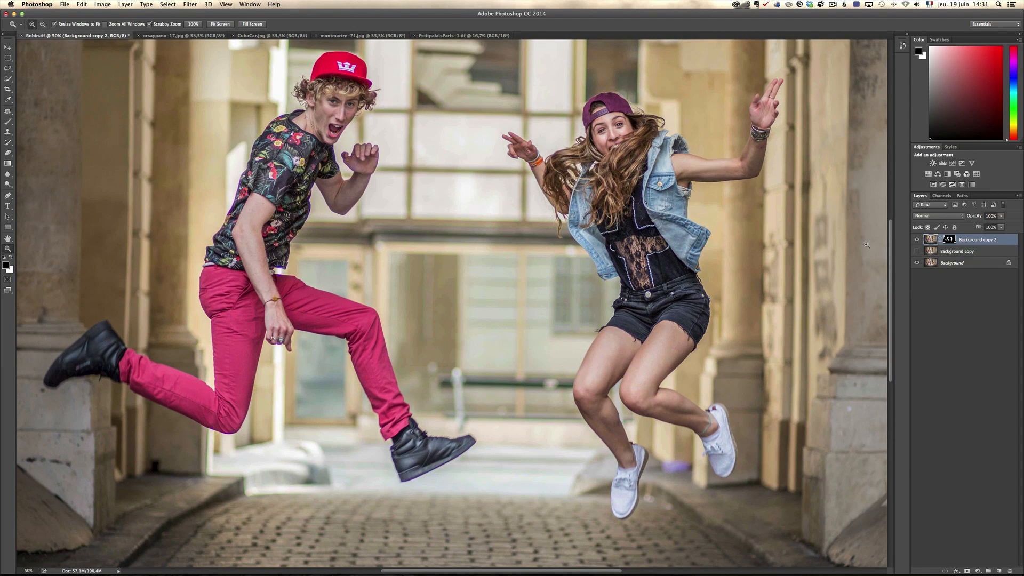
left_click(8, 48)
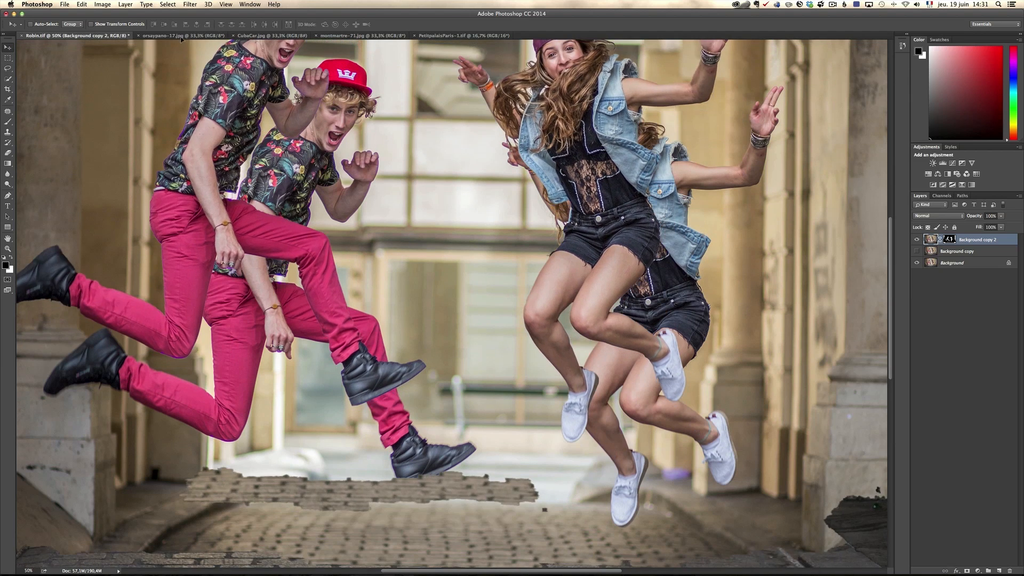
left_click(182, 36)
key("super+v")
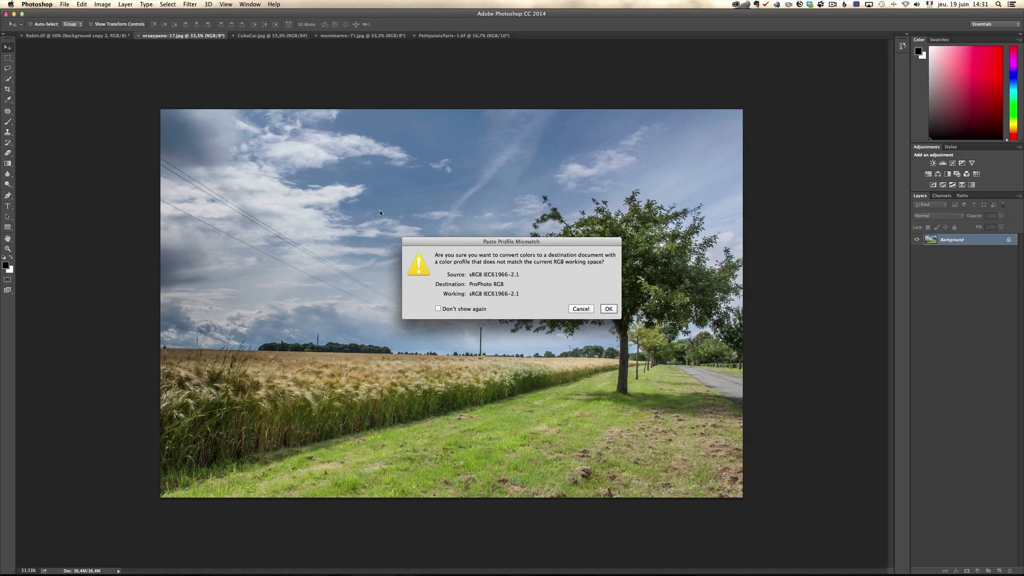
left_click(607, 308)
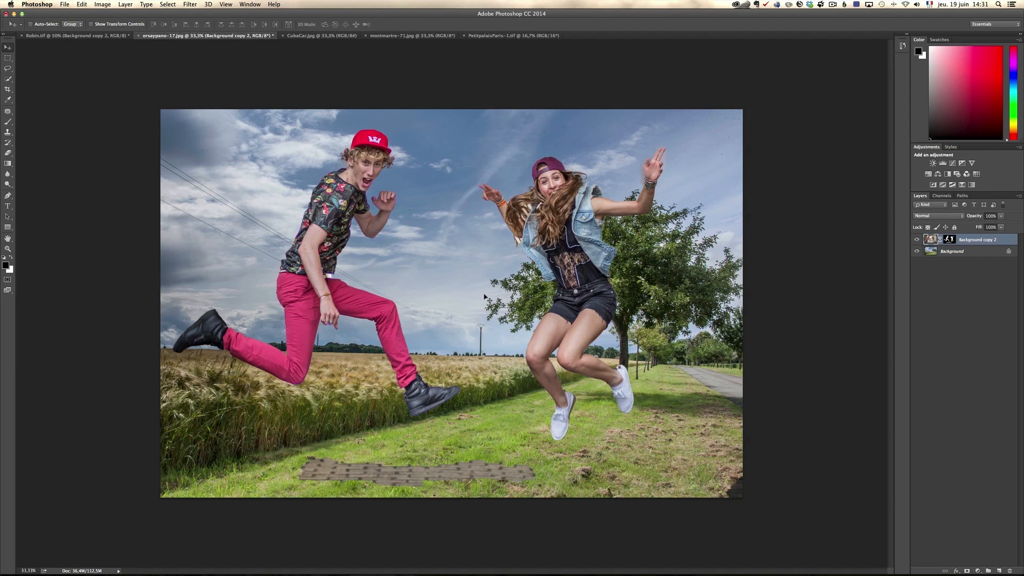
left_click_drag(441, 285, 357, 256)
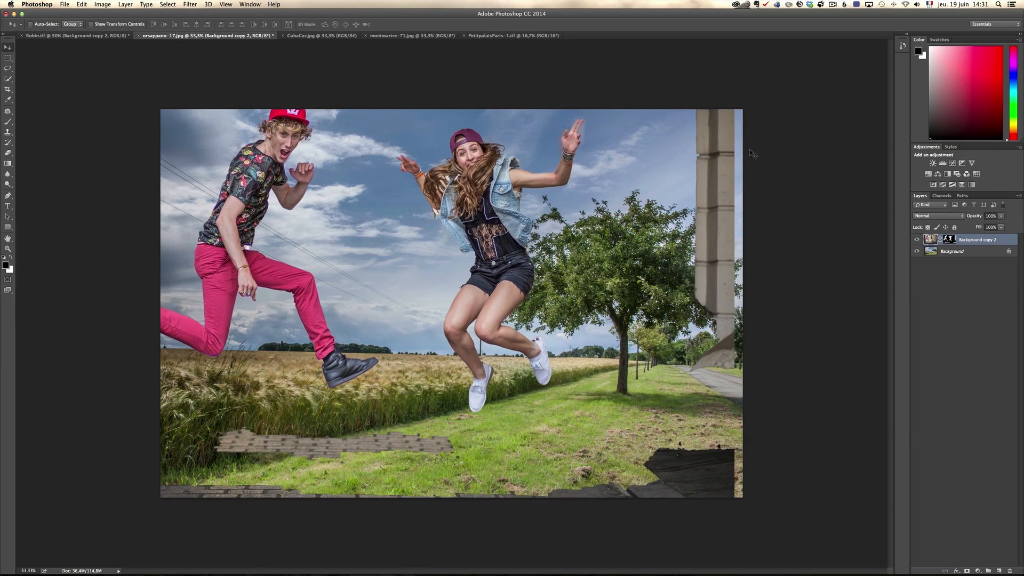
Mask out the leftover wall and paving on the couple's layer mask with a large black brush at 100% opacity, and move the couple right and down
left_click(949, 241)
key("b")
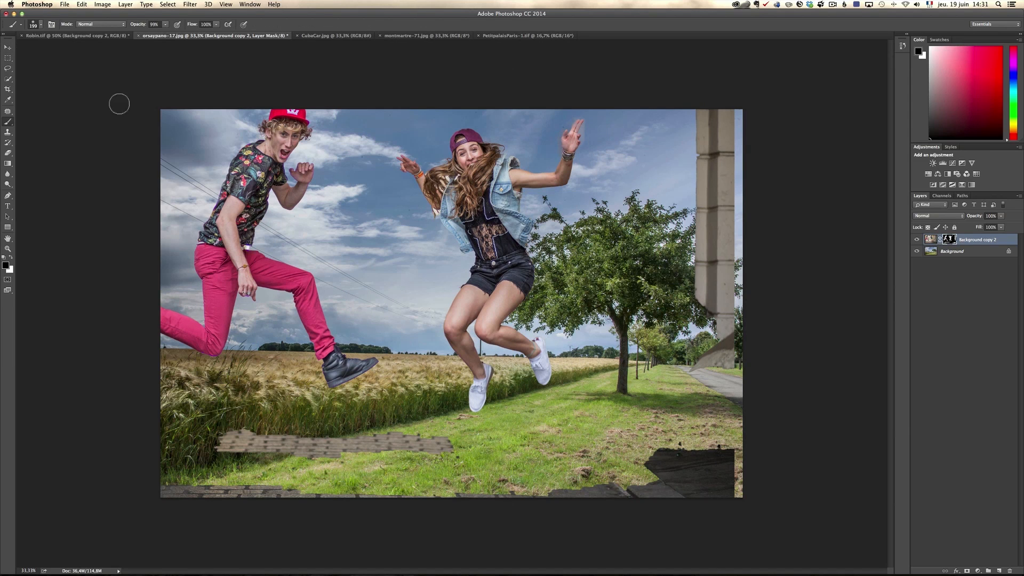
left_click(154, 24)
key("Return")
right_click(778, 204)
left_click(797, 206)
left_click_drag(686, 176, 722, 180)
right_click(719, 180)
left_click_drag(779, 219, 797, 219)
mouse_move(711, 117)
left_mouse_down()
mouse_move(720, 332)
mouse_move(685, 498)
mouse_move(472, 472)
mouse_move(320, 491)
mouse_move(126, 469)
left_mouse_up()
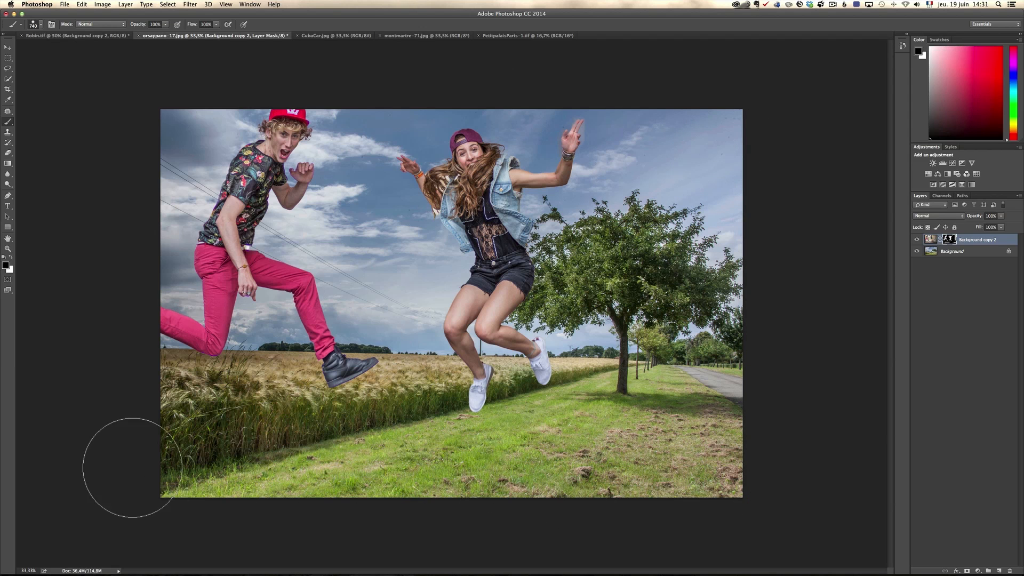
key("v")
left_click_drag(428, 274, 496, 286)
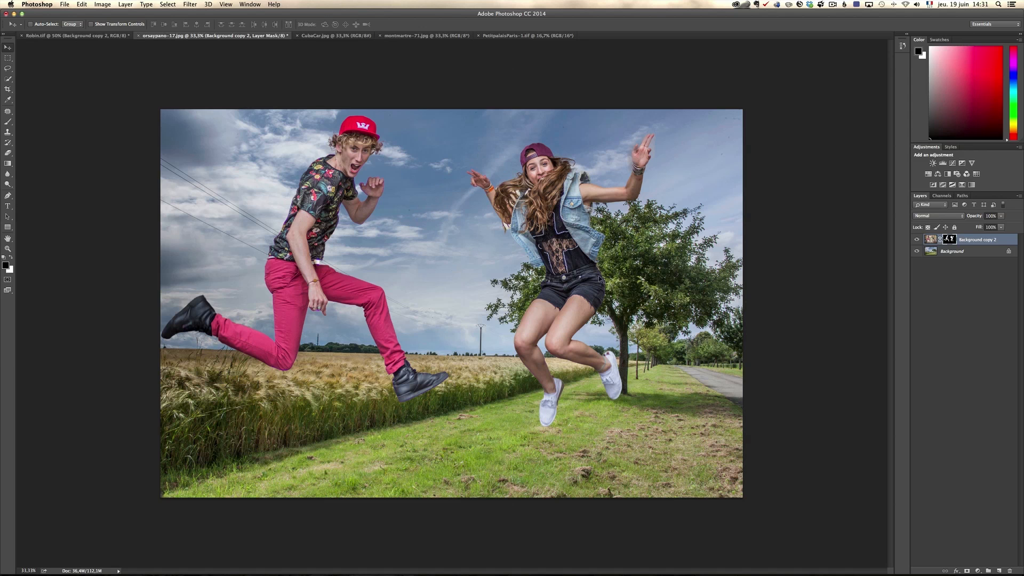
Add a Selective Color adjustment clipped to the couple's layer and set black to +13% for the Reds
left_click(977, 571)
left_click(979, 556)
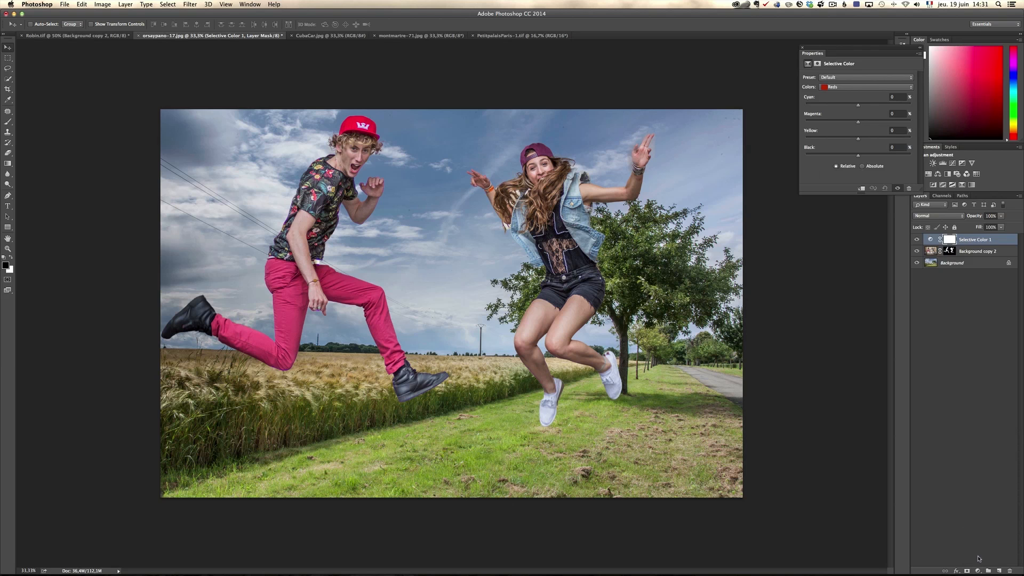
left_click(930, 245, "alt")
Set cyan to +9% and black to +12% for the Neutrals in the Selective Color adjustment
left_click(860, 88)
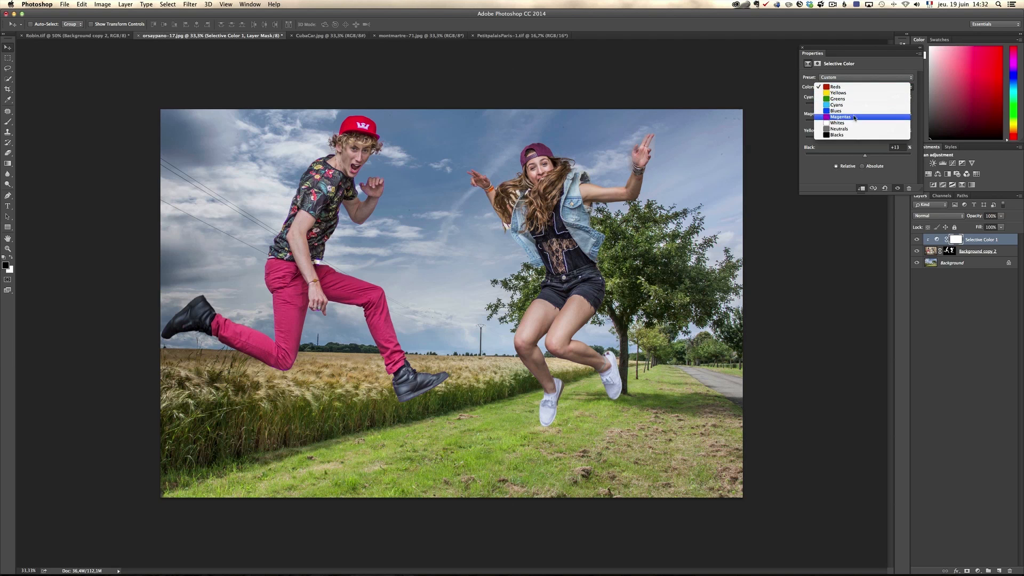
left_click(856, 127)
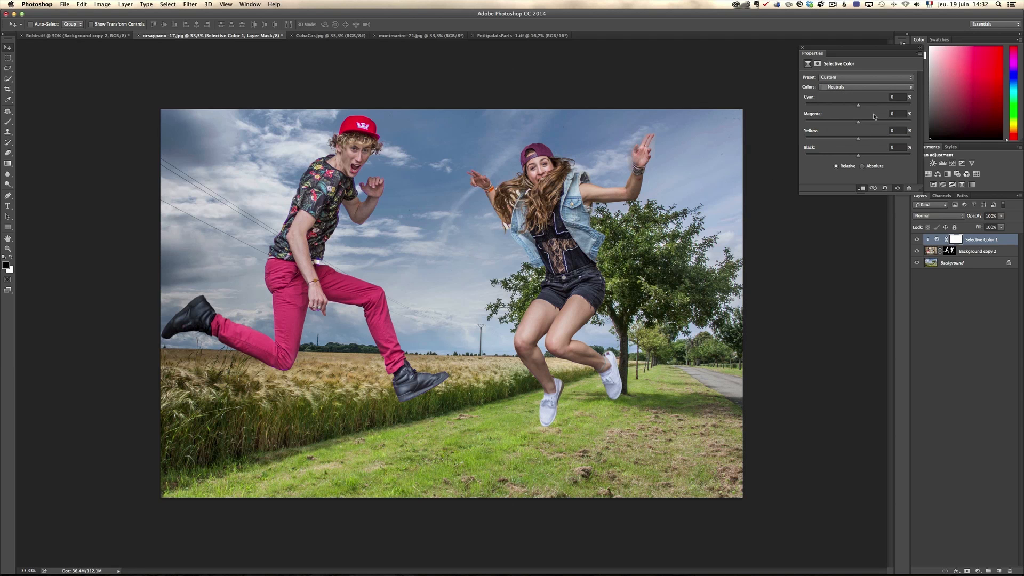
left_click_drag(871, 108, 863, 109)
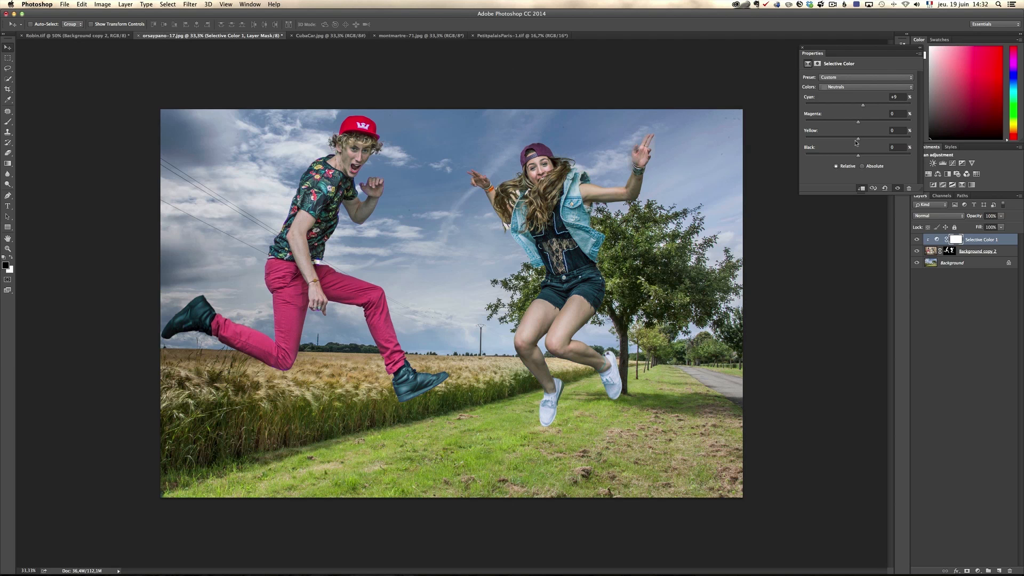
left_click_drag(860, 158, 865, 158)
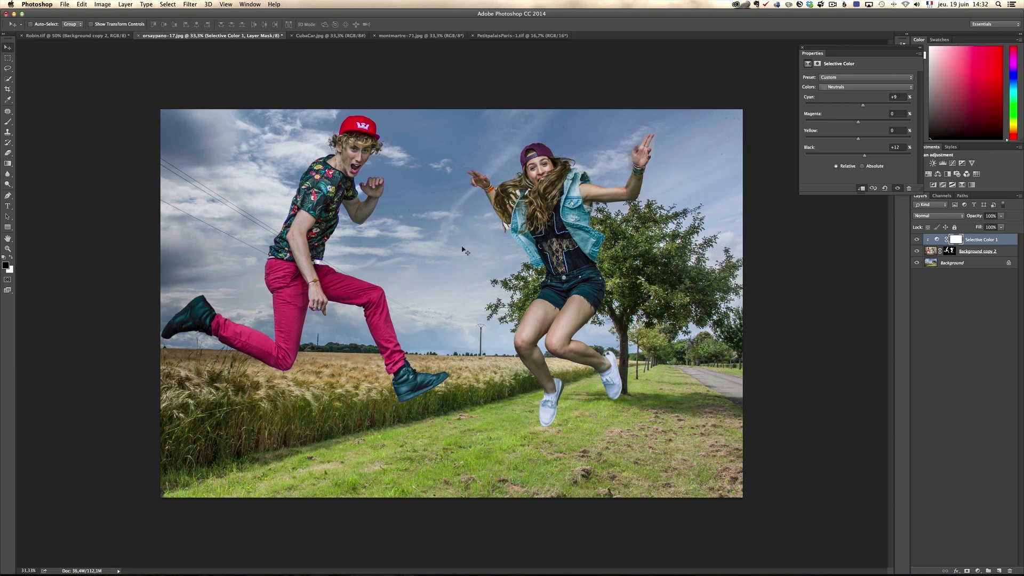
Compare the original couple photo with the orsaypano-17.jpg composite, and bring up the CubaCar.jpg document
left_click(99, 36)
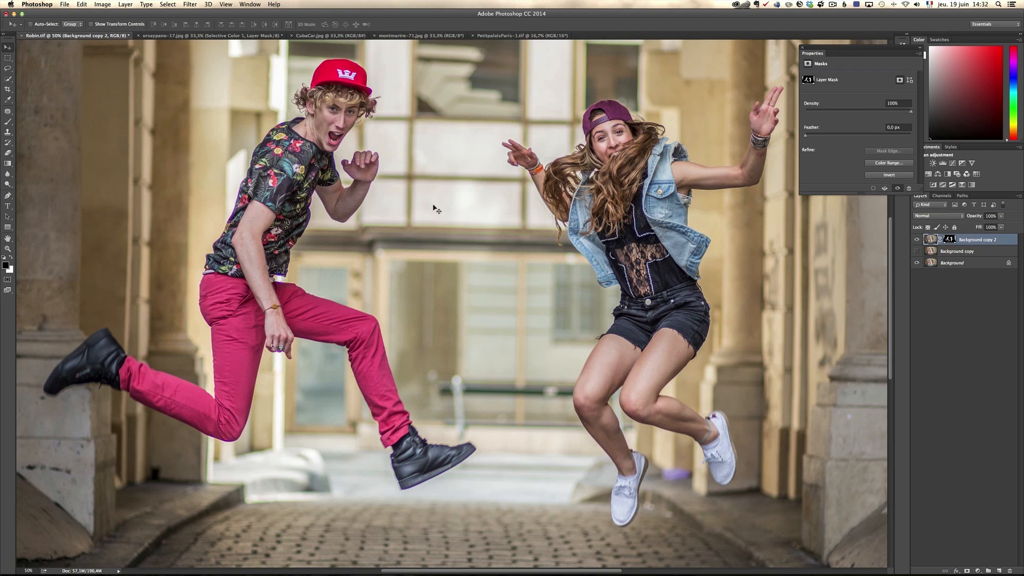
left_click(185, 38)
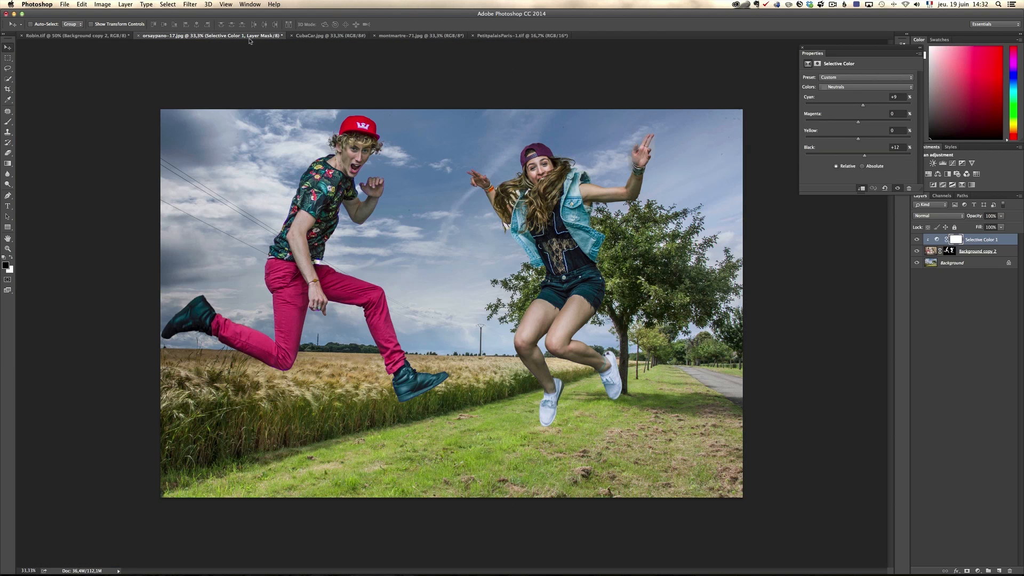
left_click(313, 37)
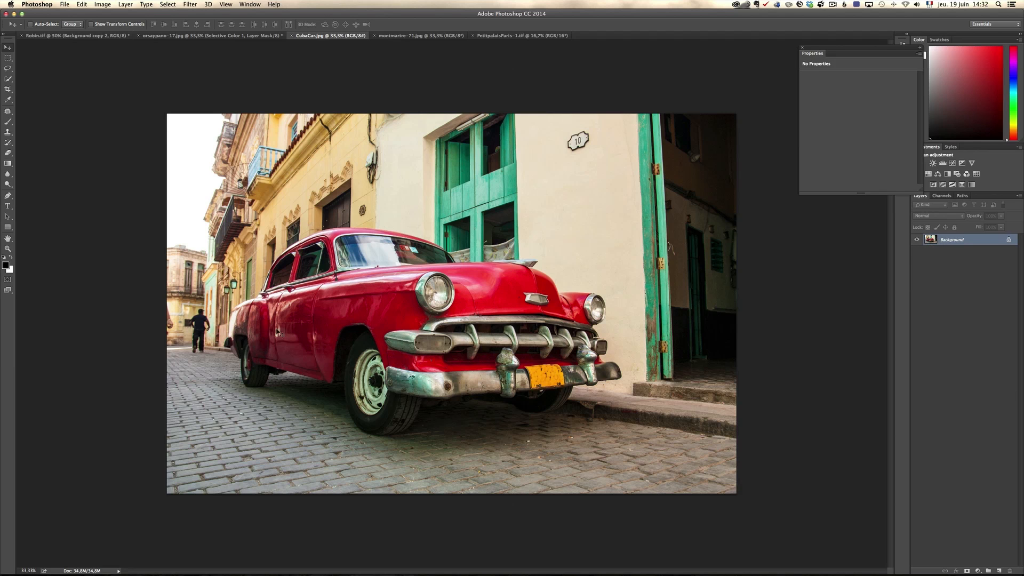
Select the whole red car with the Quick Selection tool, including the front wheels, bumper and headlights
left_click(9, 80)
mouse_move(242, 325)
left_mouse_down()
mouse_move(258, 368)
mouse_move(365, 248)
mouse_move(390, 251)
mouse_move(512, 286)
mouse_move(613, 375)
mouse_move(453, 389)
mouse_move(355, 329)
mouse_move(401, 411)
mouse_move(448, 386)
mouse_move(352, 406)
mouse_move(345, 368)
left_mouse_up()
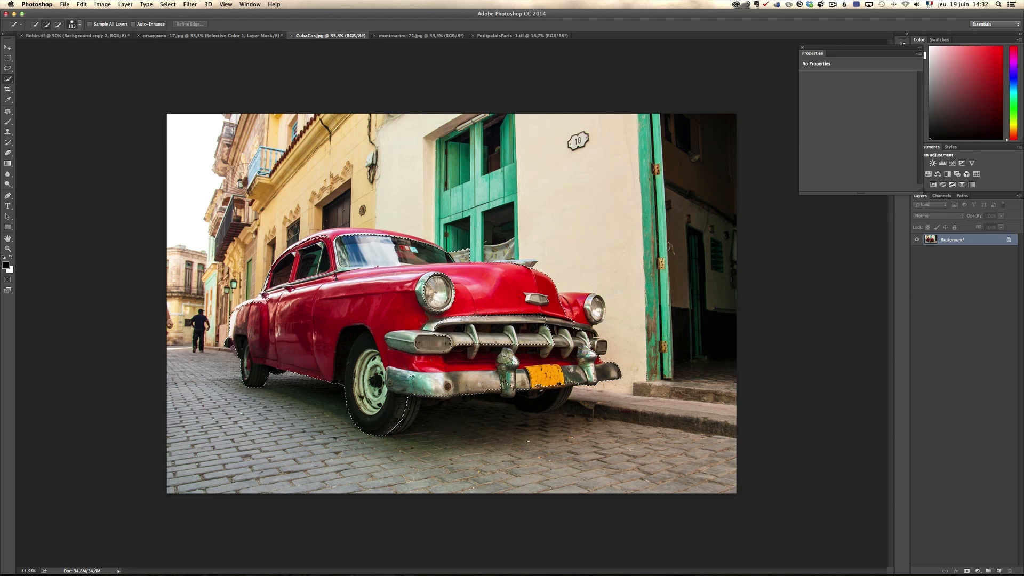
left_click_drag(555, 384, 480, 400)
left_click_drag(597, 341, 572, 305)
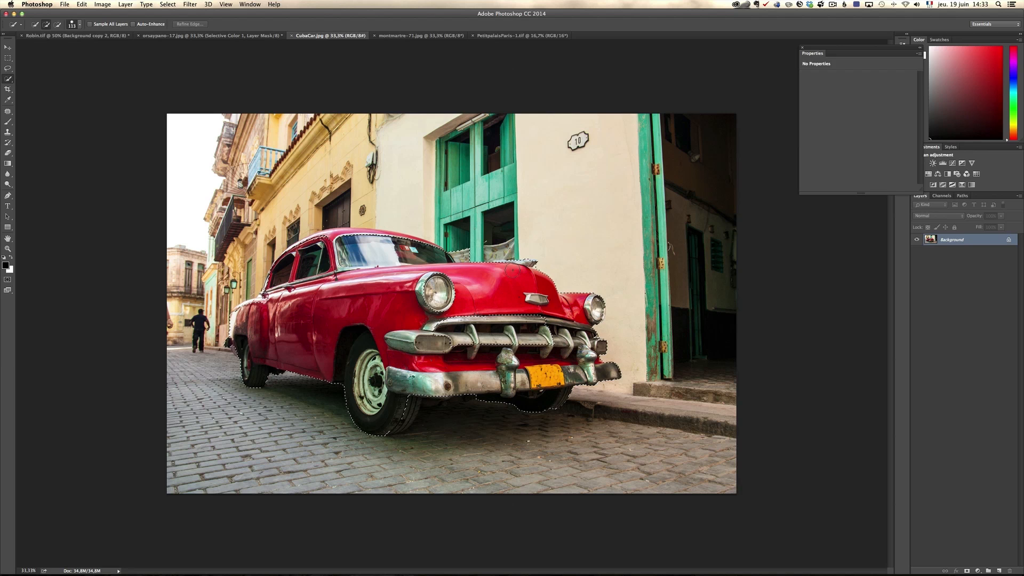
left_click_drag(419, 258, 422, 257)
key("alt")
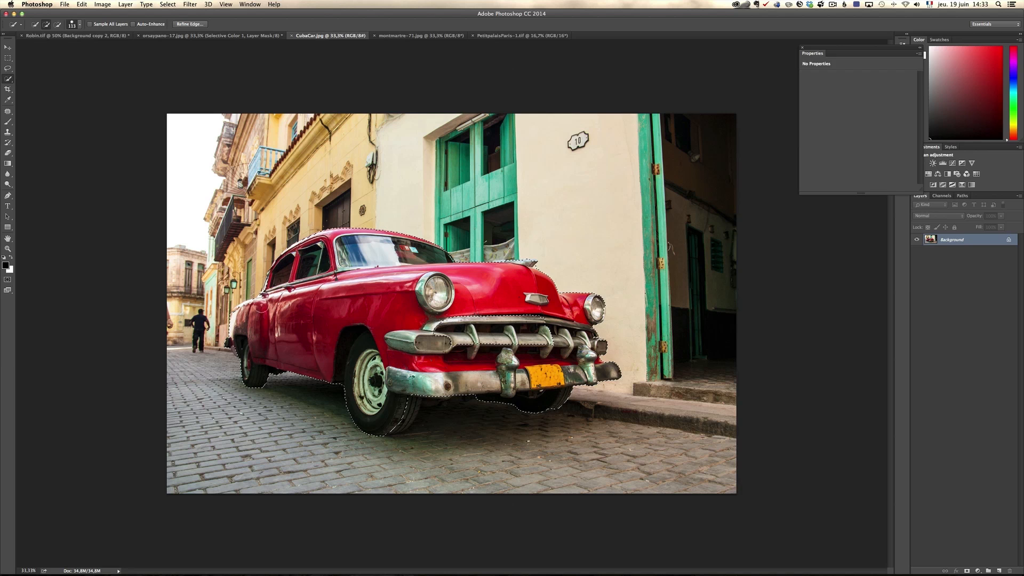
key("alt")
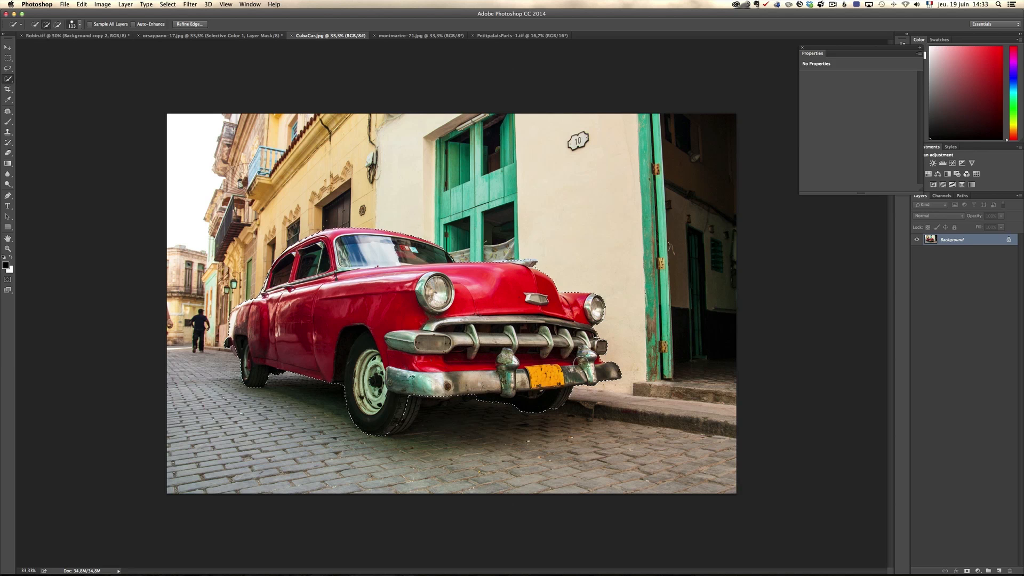
Refine the car selection's edge with a small edge detection radius and output it as a selection
left_click(192, 24)
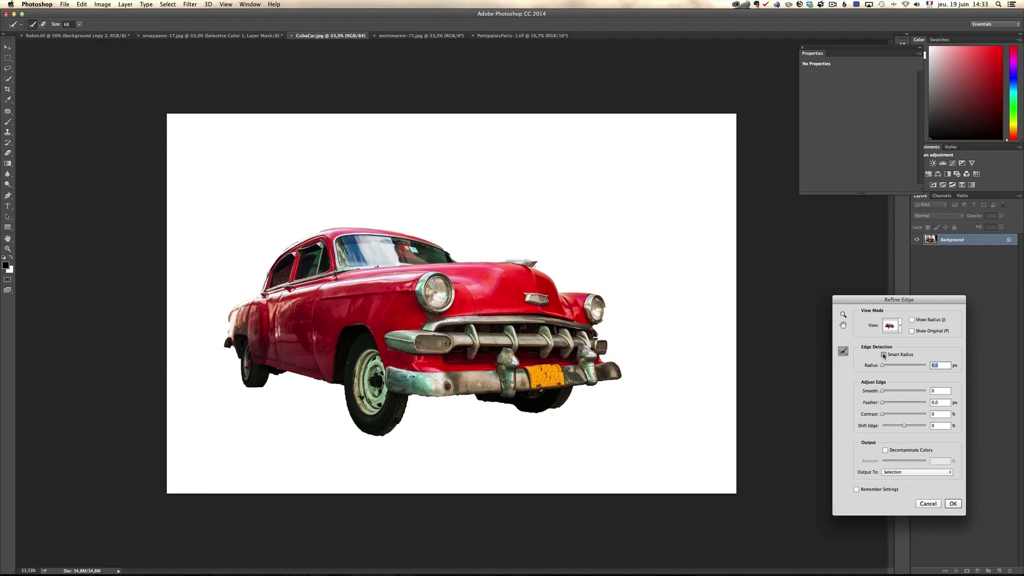
left_click_drag(883, 367, 889, 367)
left_click_drag(891, 368, 895, 366)
left_click(953, 504)
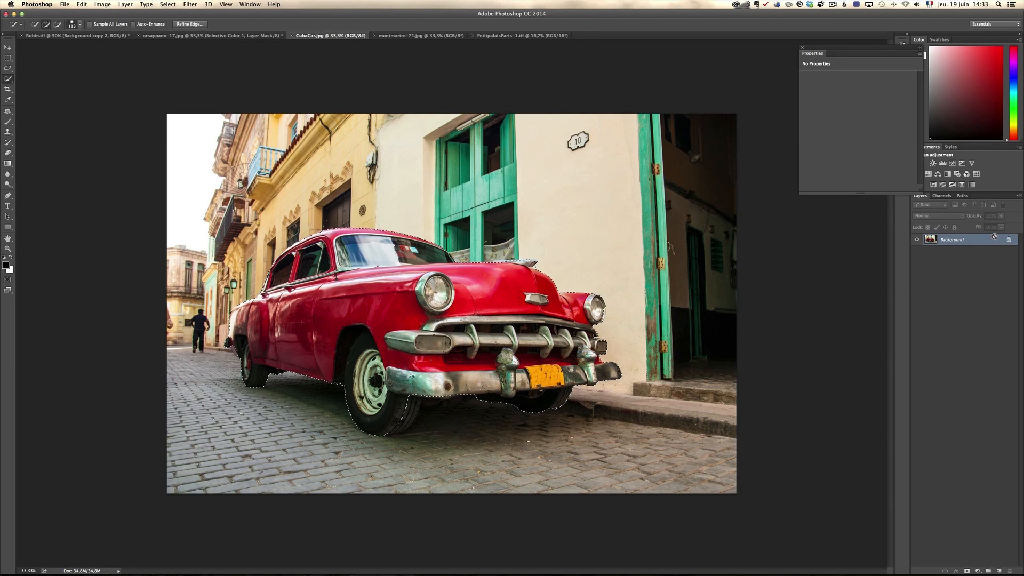
Copy the selected car to a new layer and check the cutout on its own
key("super+j")
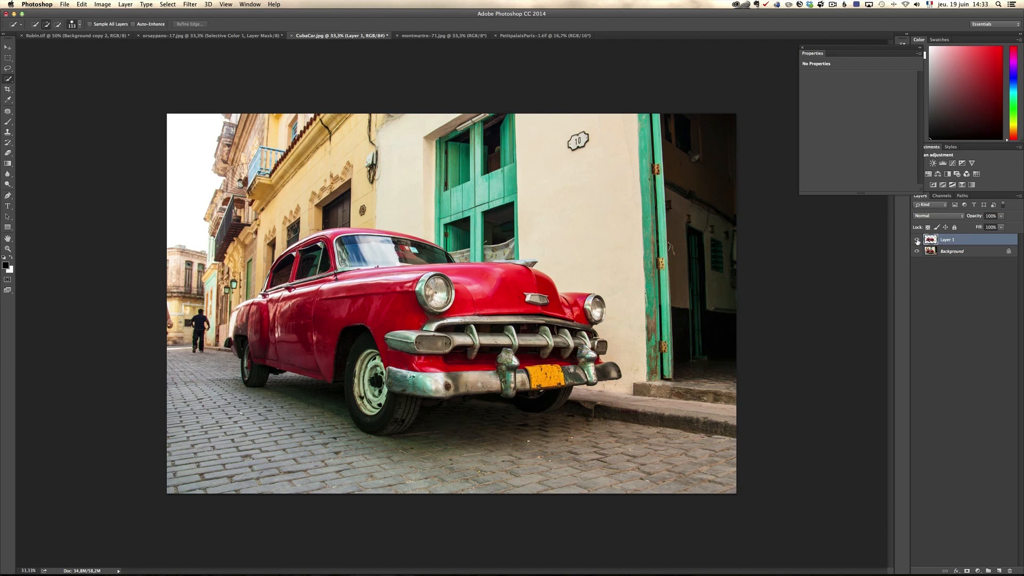
left_click(916, 241, "alt")
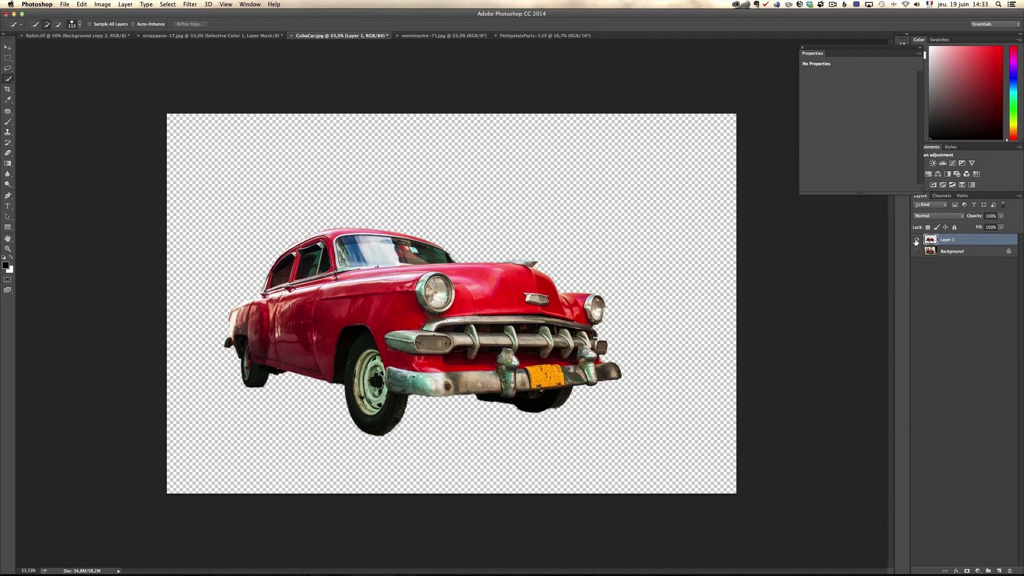
left_click(916, 240, "alt")
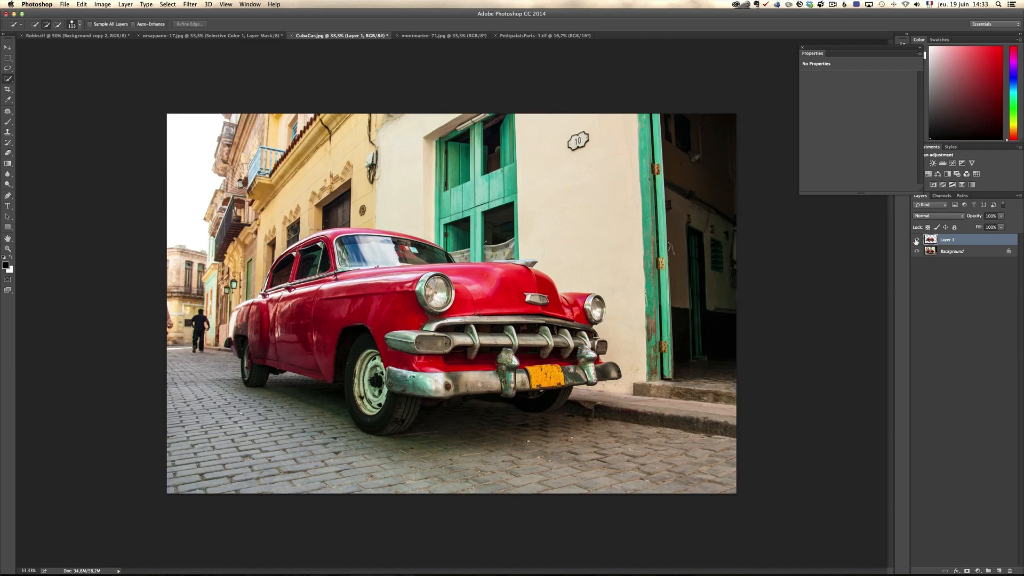
Start a Path Blur on the Background layer of the car photo
double_click(952, 253)
left_click(583, 278)
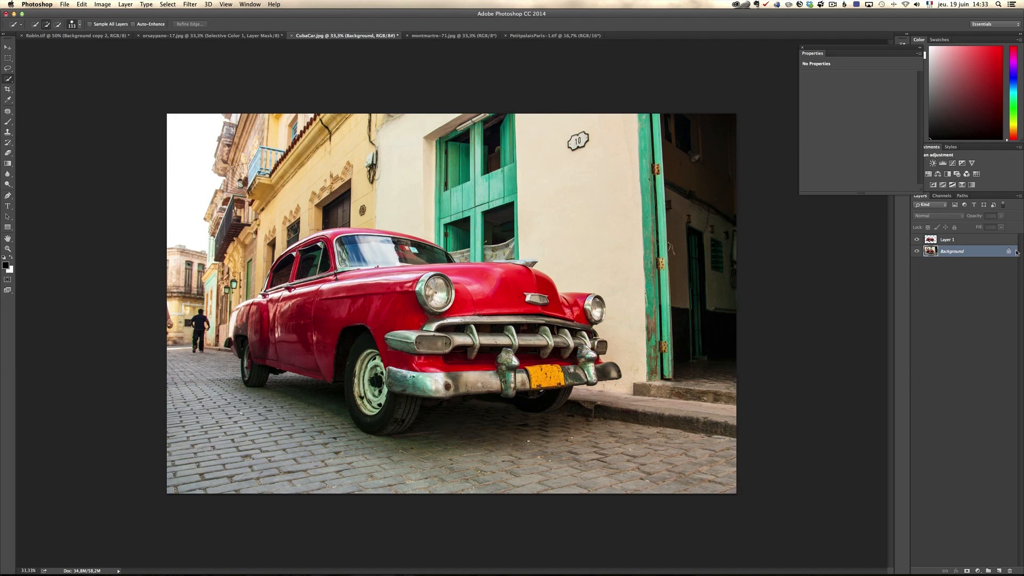
left_click(190, 4)
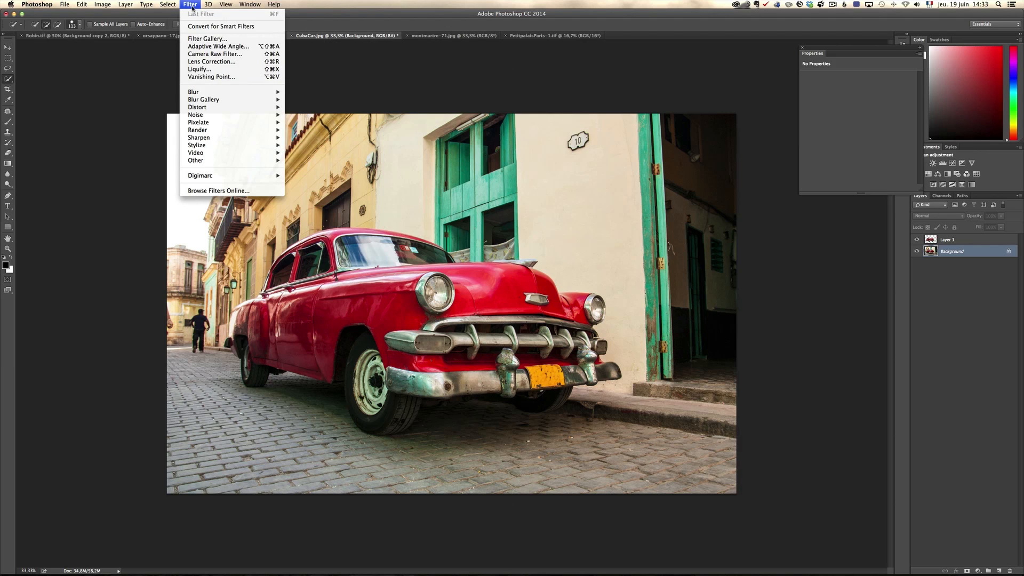
mouse_move(203, 118)
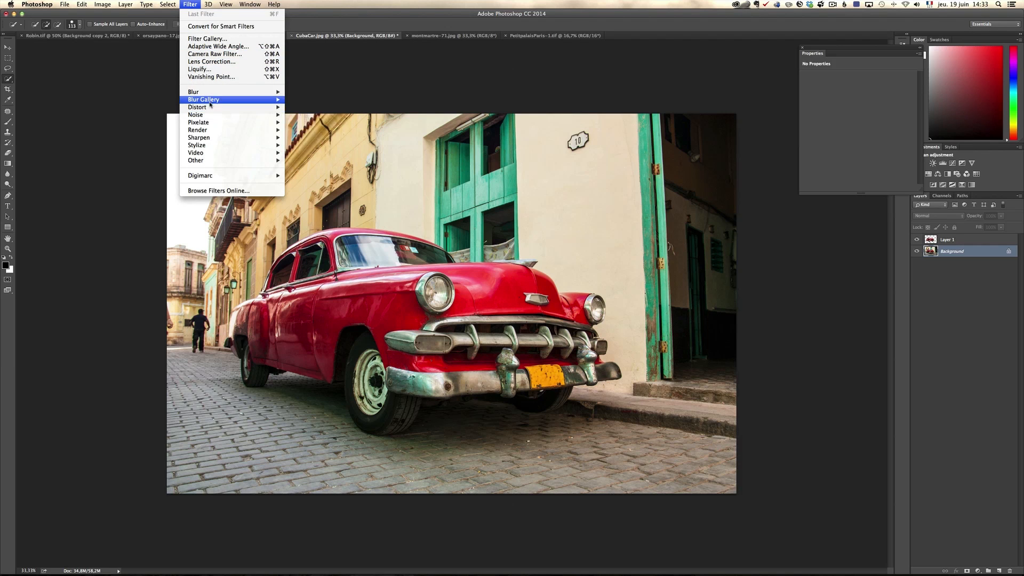
mouse_move(216, 93)
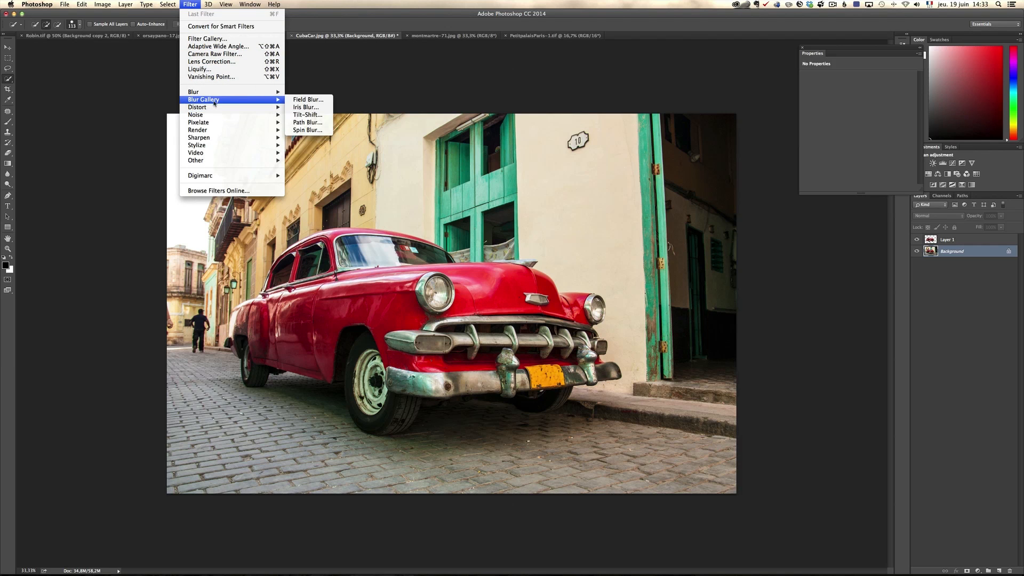
left_click(318, 123)
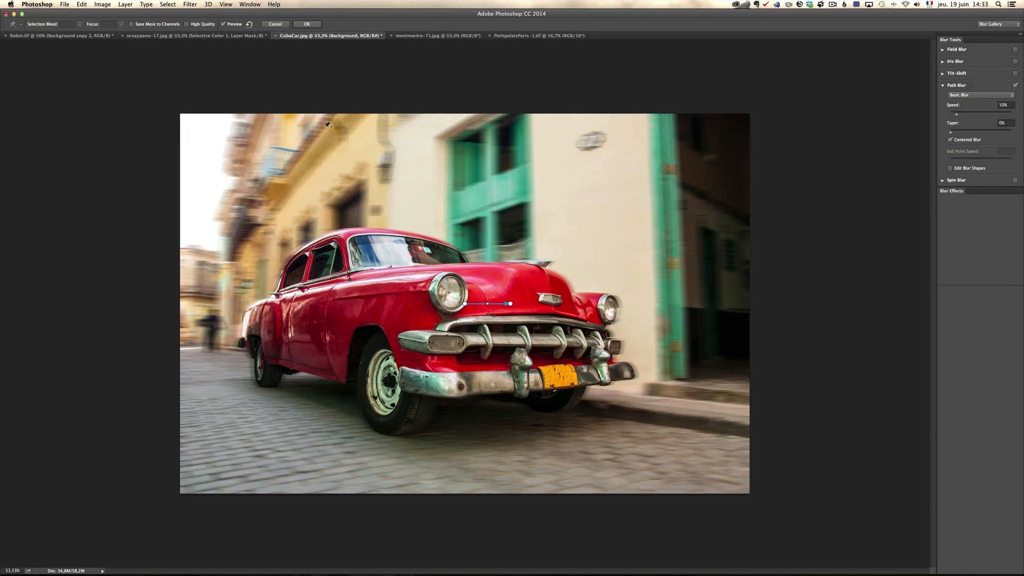
Reposition the end of the blur path so it runs from the car's headlight back to its rear fender
left_click_drag(510, 303, 589, 307)
left_click_drag(591, 309, 252, 323)
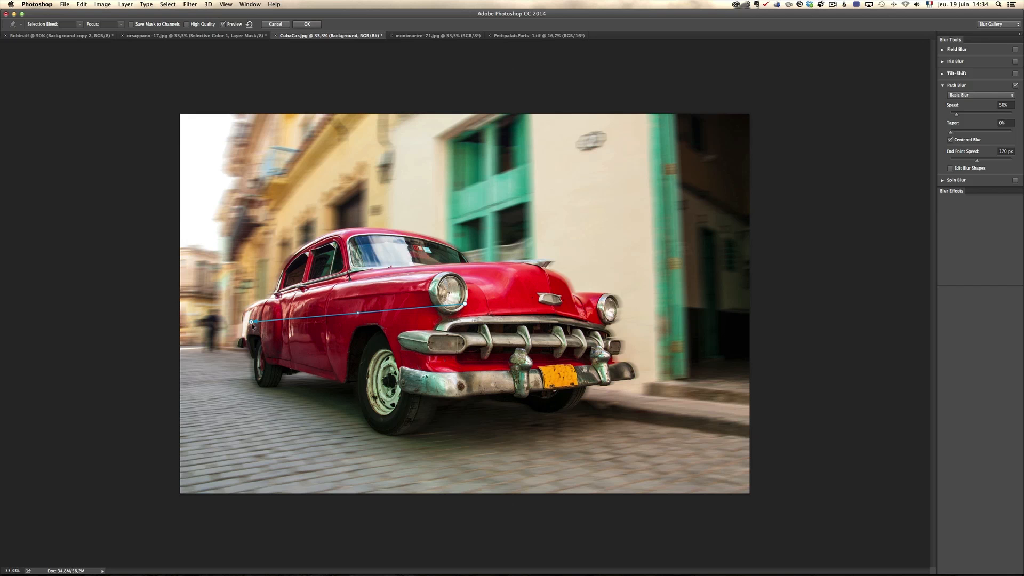
left_click_drag(251, 322, 238, 324)
Bend the blur path into a gentle S-curve with two added points, raised near the headlight and lowered near the rear door
left_click(408, 310)
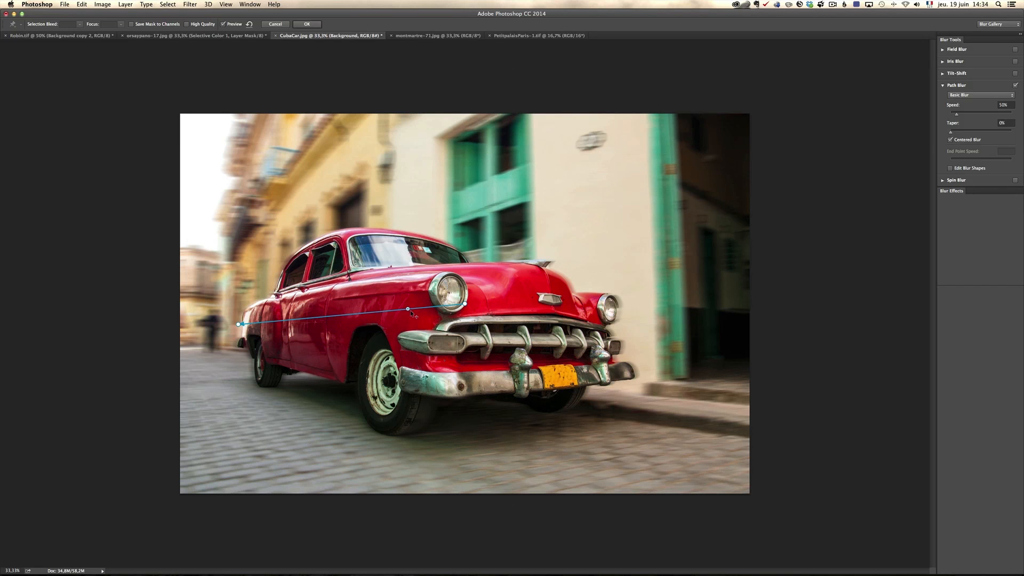
left_click_drag(408, 310, 408, 298)
left_click(288, 312)
left_click_drag(288, 312, 287, 326)
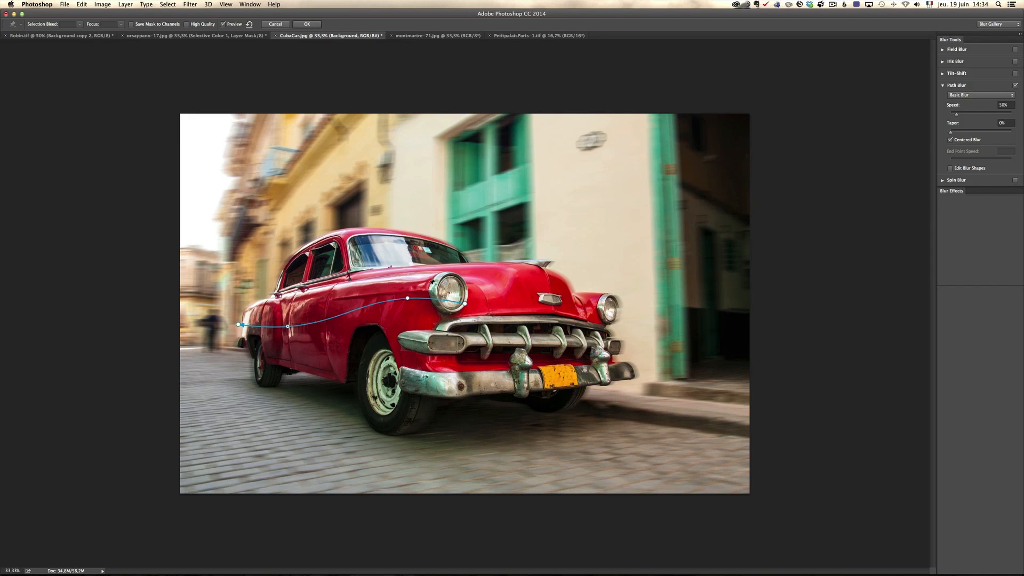
left_click_drag(408, 297, 413, 289)
Set the Path Blur speed to 82% and taper to 9%, and turn off Centered Blur
left_click_drag(958, 116, 961, 116)
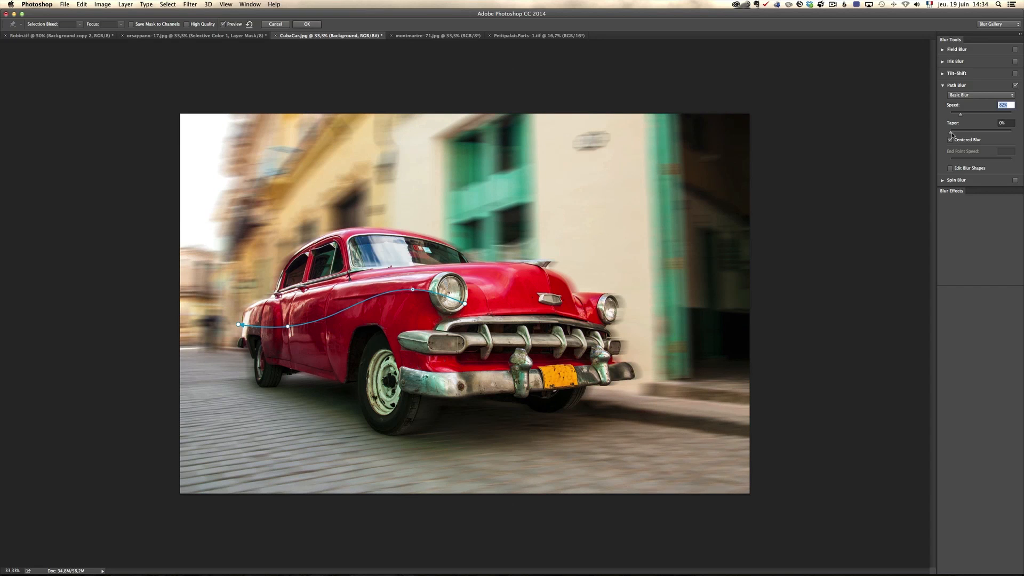
mouse_move(951, 132)
left_mouse_down()
mouse_move(1000, 132)
mouse_move(962, 131)
left_mouse_up()
left_click(954, 140)
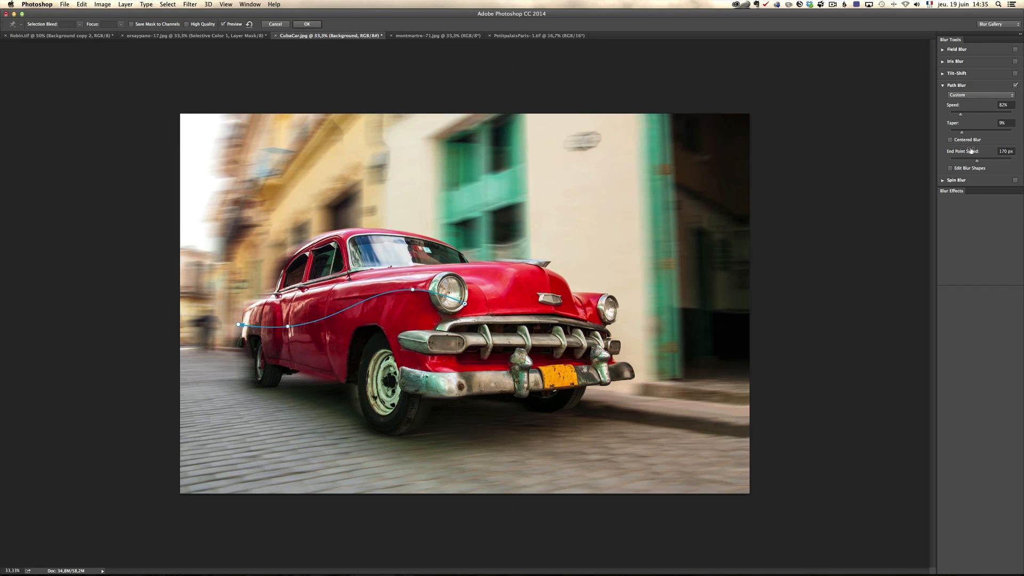
Set the selected path end point's speed to 203 px, reduce the speed of the end point at the car's rear, and apply the Path Blur
mouse_move(977, 163)
left_mouse_down()
mouse_move(957, 162)
mouse_move(992, 162)
mouse_move(971, 162)
mouse_move(981, 162)
left_mouse_up()
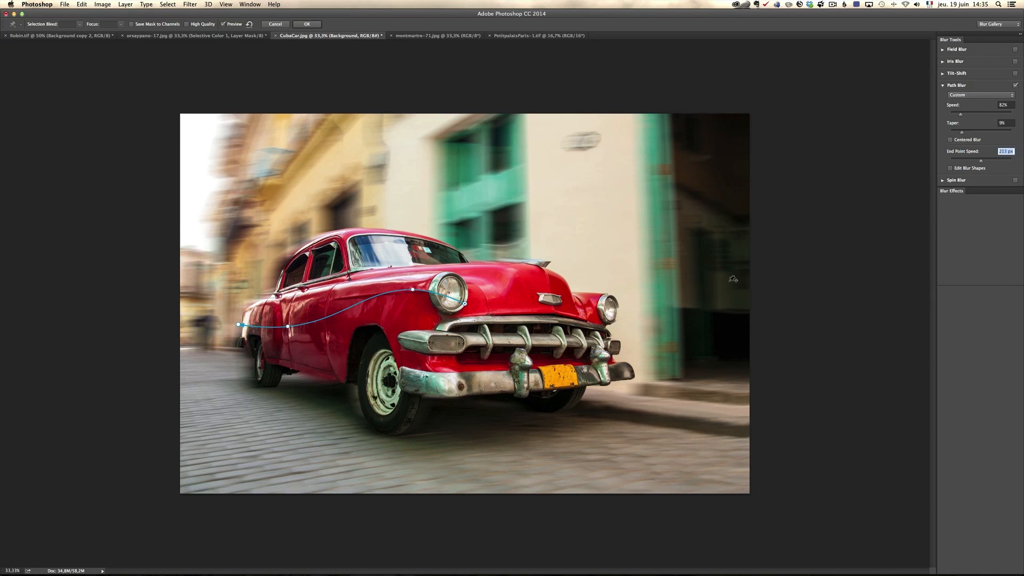
left_click(238, 325)
left_click_drag(977, 161, 983, 161)
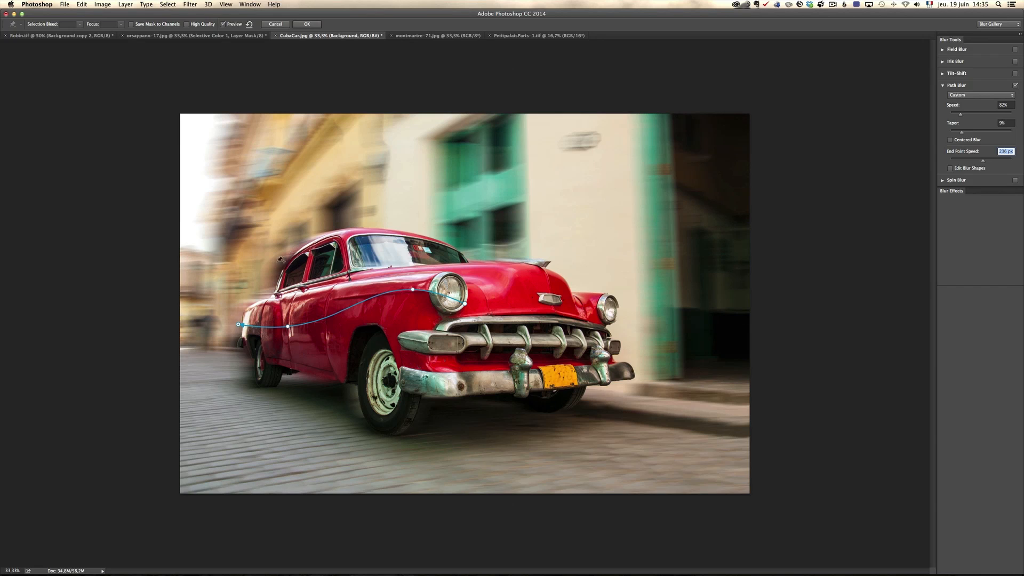
left_click_drag(986, 163, 973, 162)
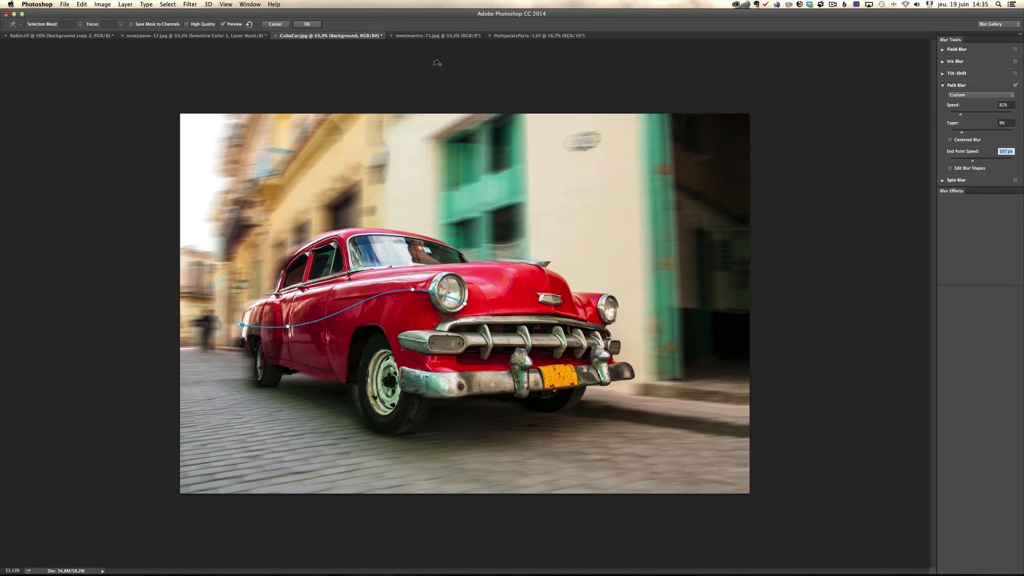
left_click(308, 25)
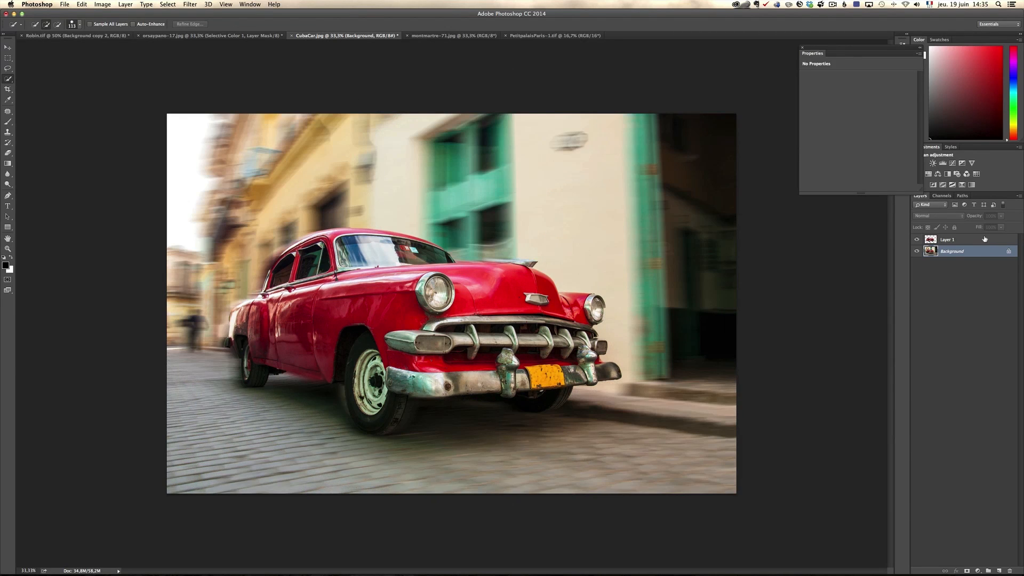
Duplicate the cut-out car layer, Layer 1
left_click(985, 239)
key("super+j")
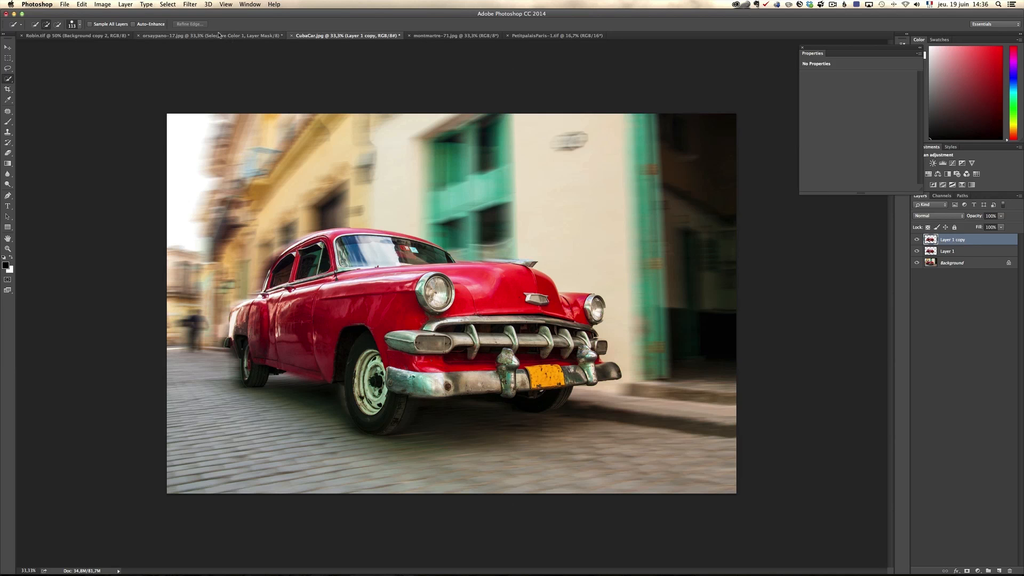
Start a Spin Blur on Layer 1 copy, centre it on the car's near front wheel and set its blur angle to 27°
left_click(192, 6)
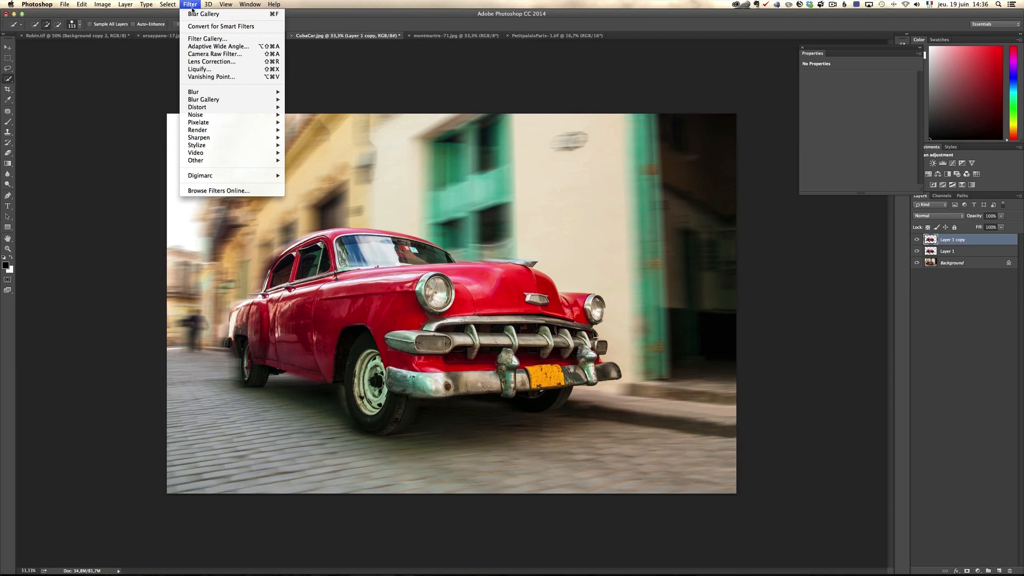
mouse_move(226, 100)
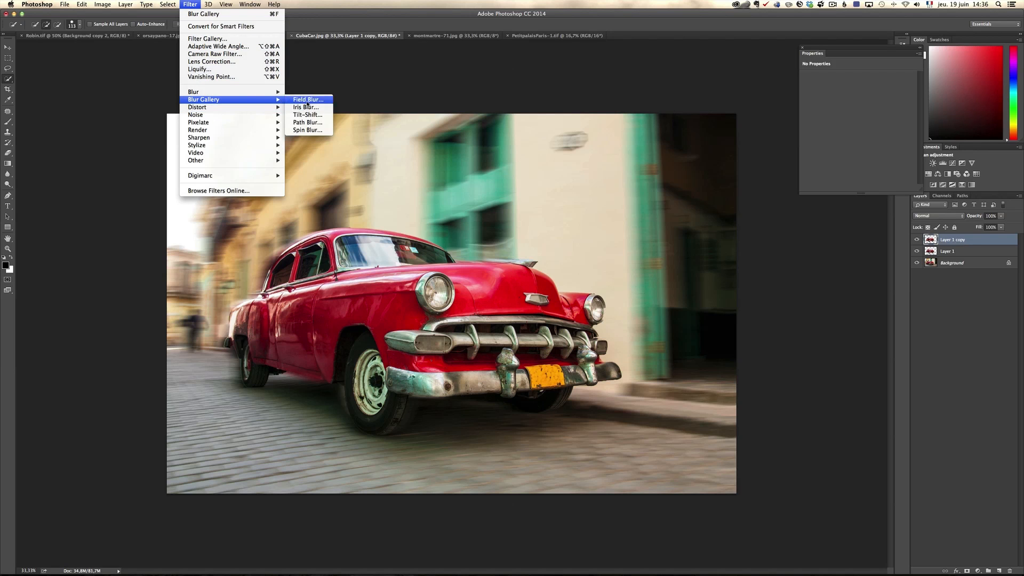
left_click(323, 131)
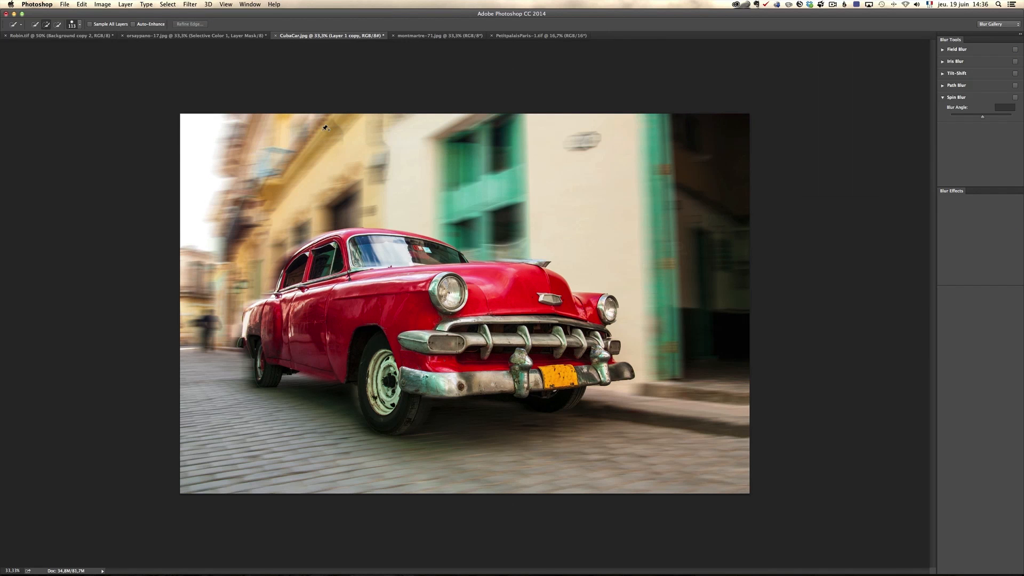
mouse_move(466, 303)
left_click_drag(466, 304, 392, 388)
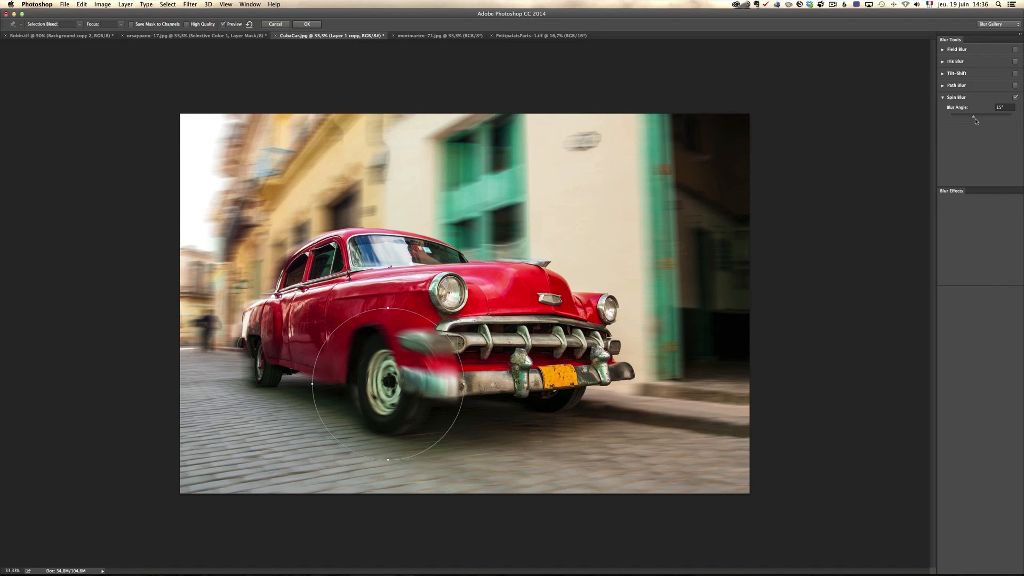
left_click_drag(973, 118, 982, 119)
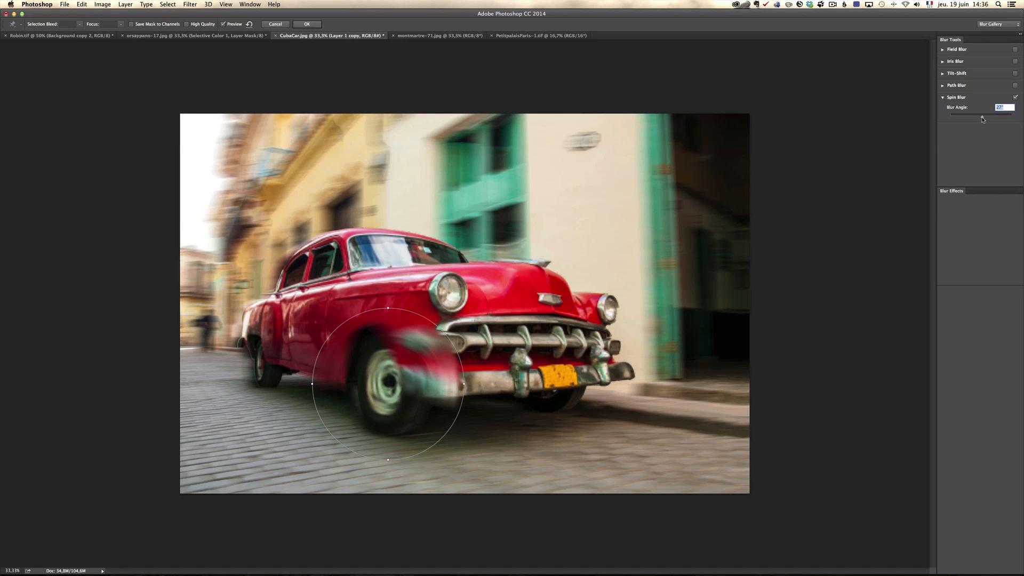
Narrow and shorten the Spin Blur ellipse around the near front wheel, pulling in its feather points
left_click(388, 452)
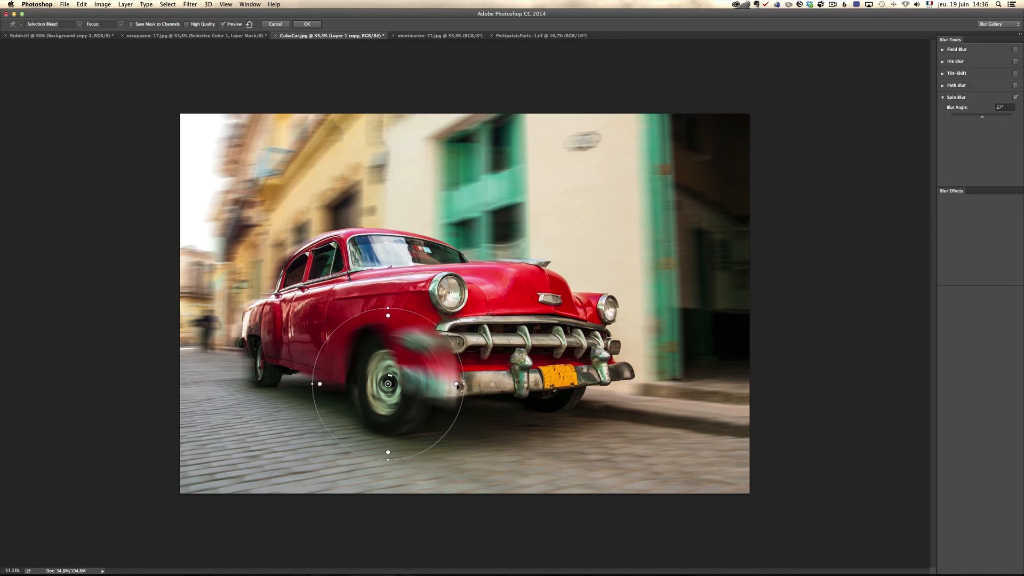
left_click_drag(457, 385, 430, 385)
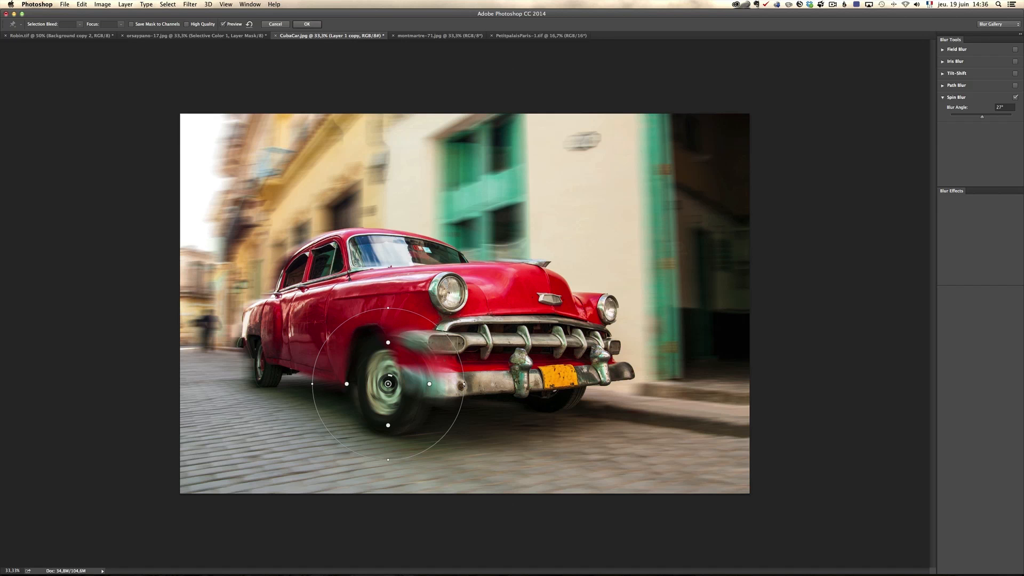
left_click_drag(464, 383, 447, 384)
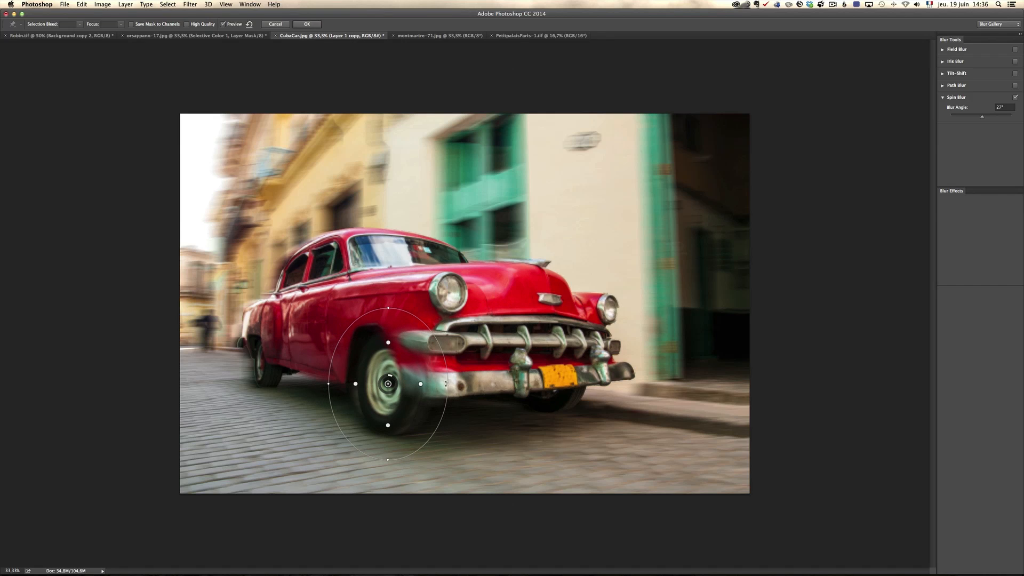
left_click_drag(388, 309, 388, 331)
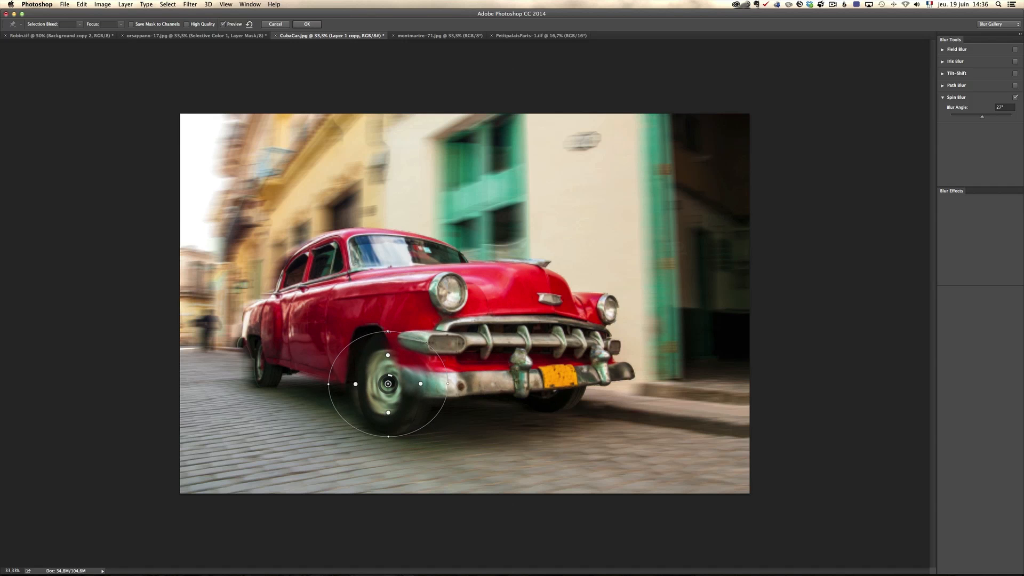
left_click_drag(389, 437, 390, 439)
Try weaker and stronger Spin Blur angles on the near front wheel, finishing at 27°
left_click_drag(980, 115, 972, 118)
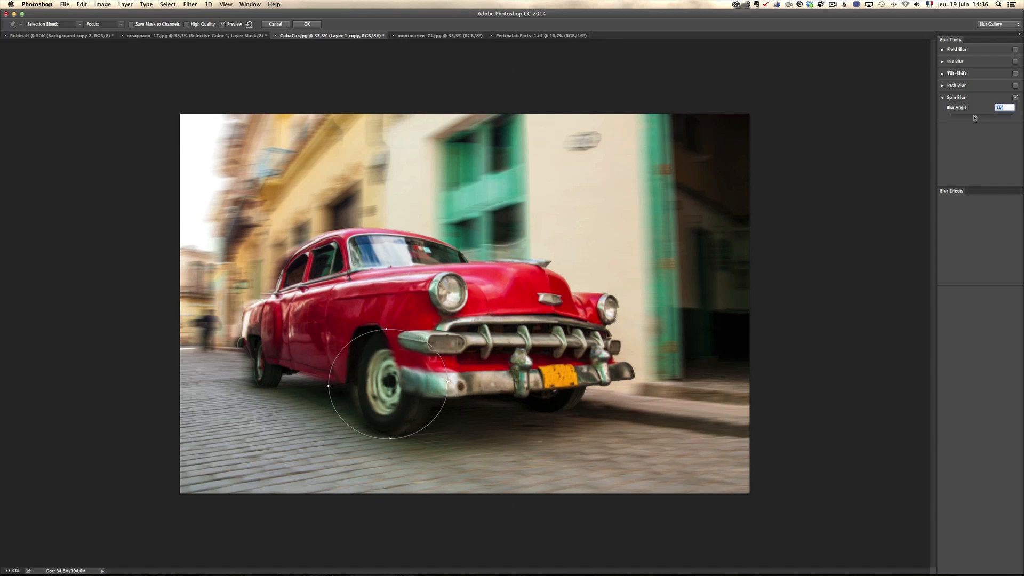
left_click_drag(976, 118, 977, 118)
left_click_drag(394, 379, 397, 379)
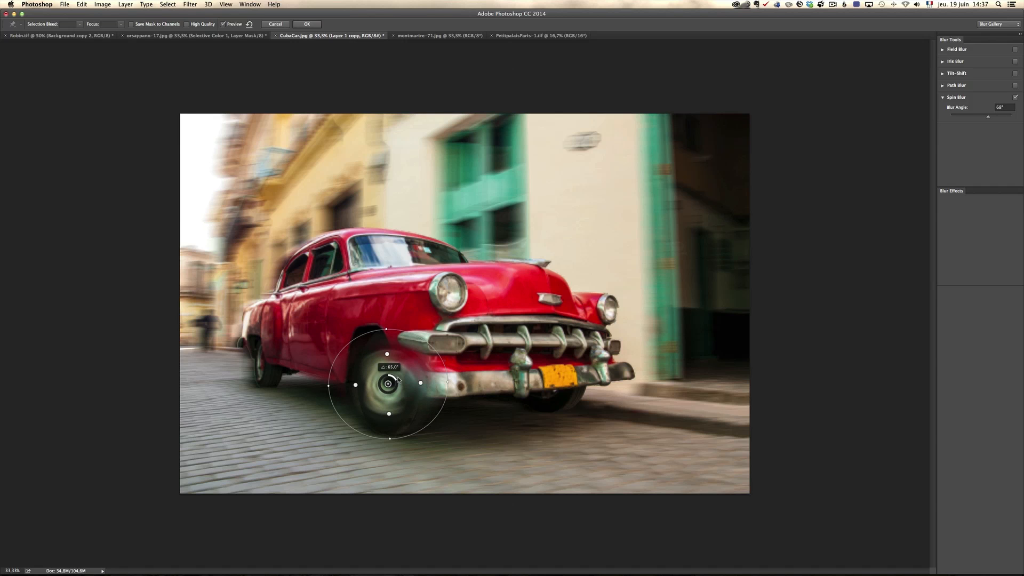
left_click_drag(988, 120, 984, 118)
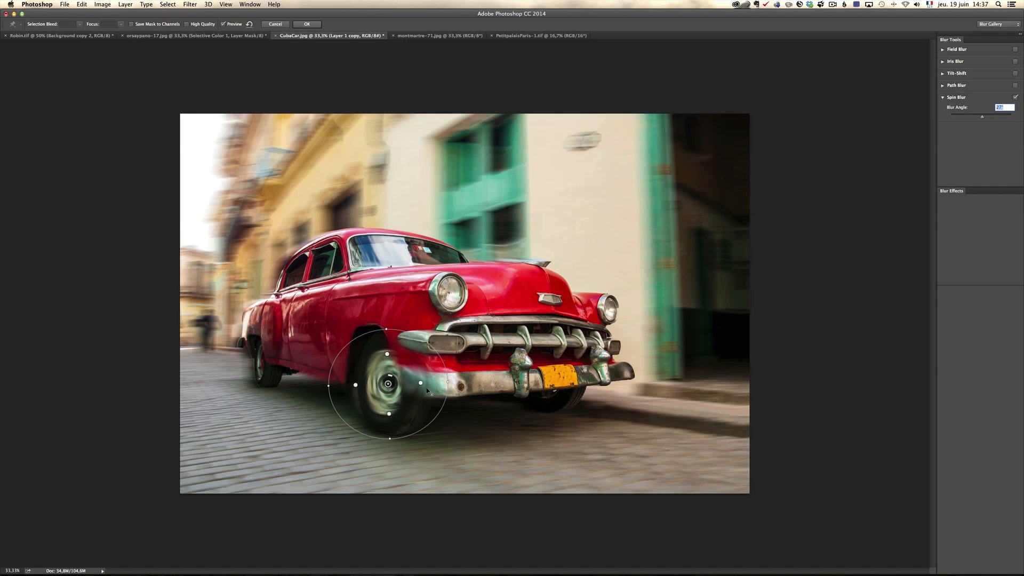
Add a second 27° spin blur on the rear wheel, shrink its ellipse to fit the wheel and apply the filter
mouse_move(393, 385)
left_click(257, 364)
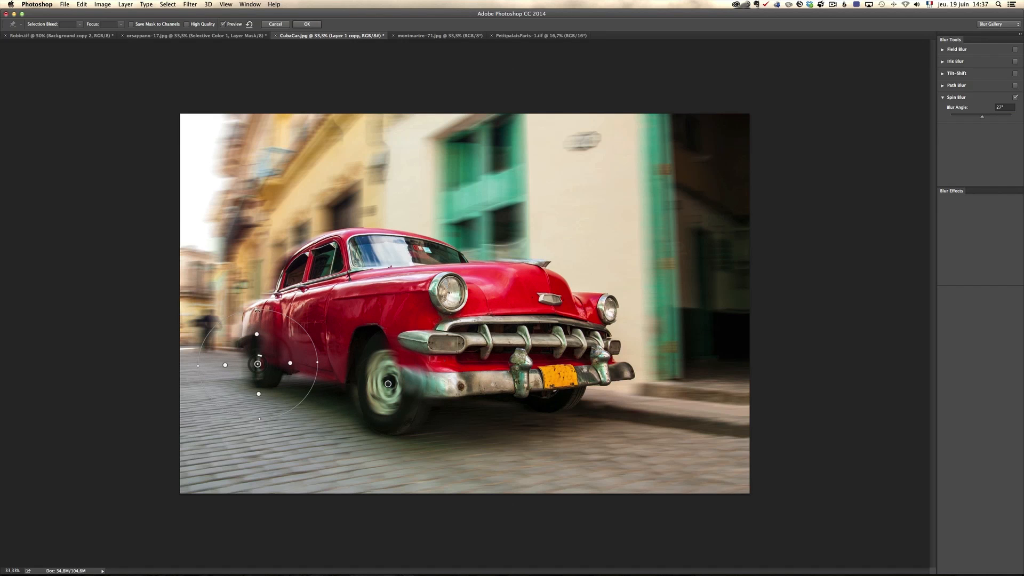
left_click_drag(256, 311, 257, 334)
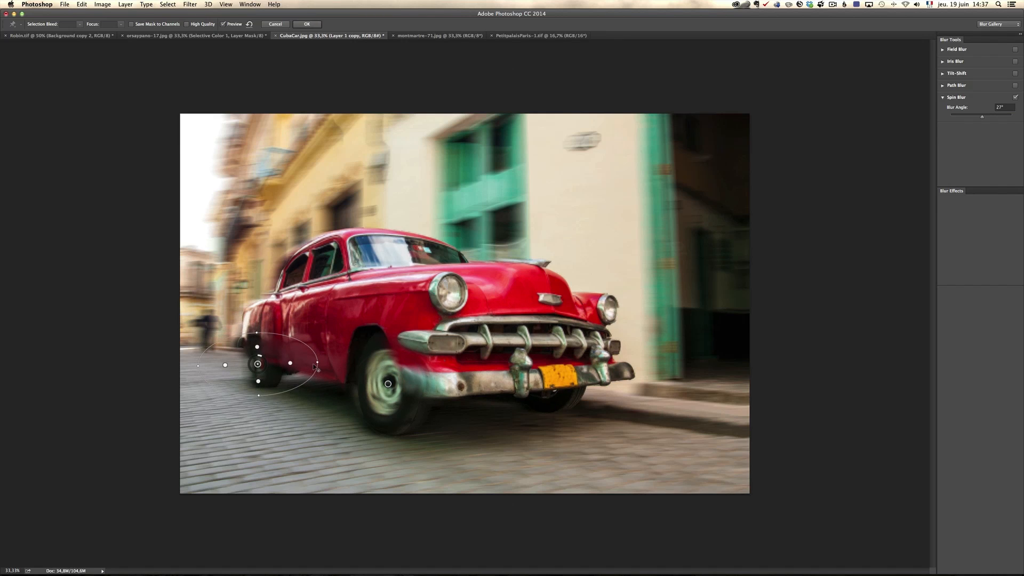
left_click_drag(317, 363, 256, 336)
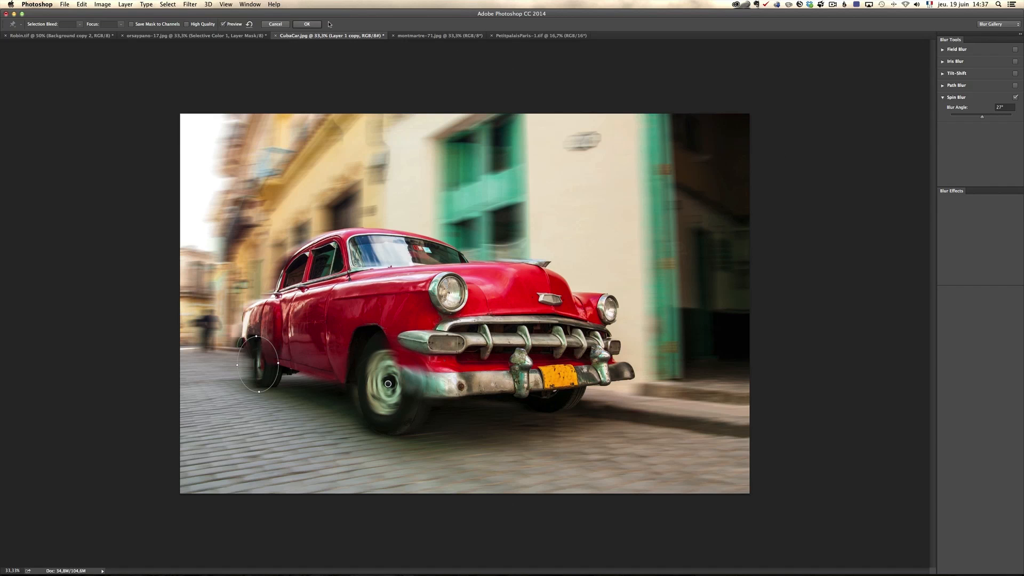
left_click(307, 24)
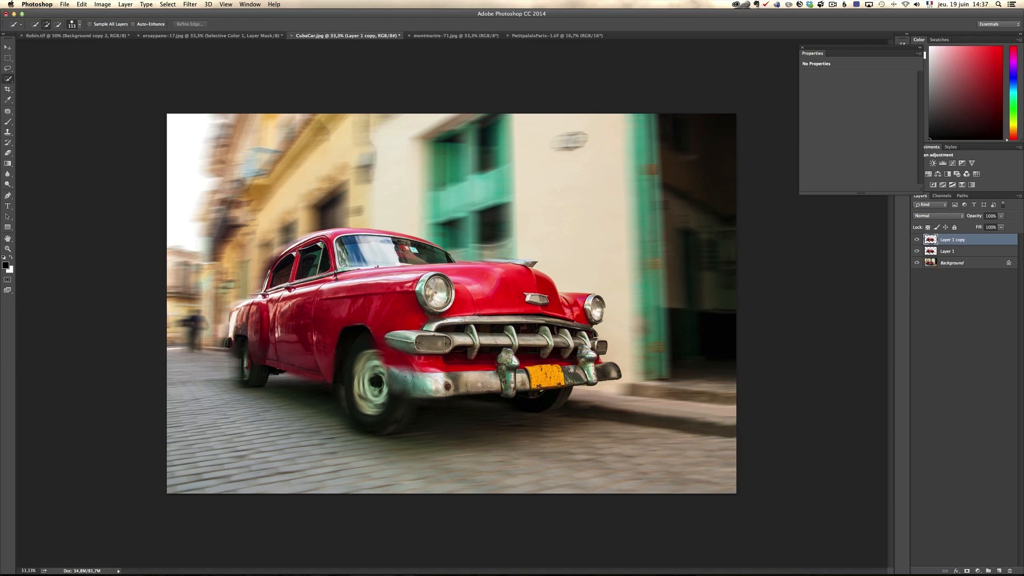
Add a layer mask to Layer 1 copy and paint out the blurred bumper beside the near front wheel with a 191 px, 42% hardness black brush
left_click(966, 571)
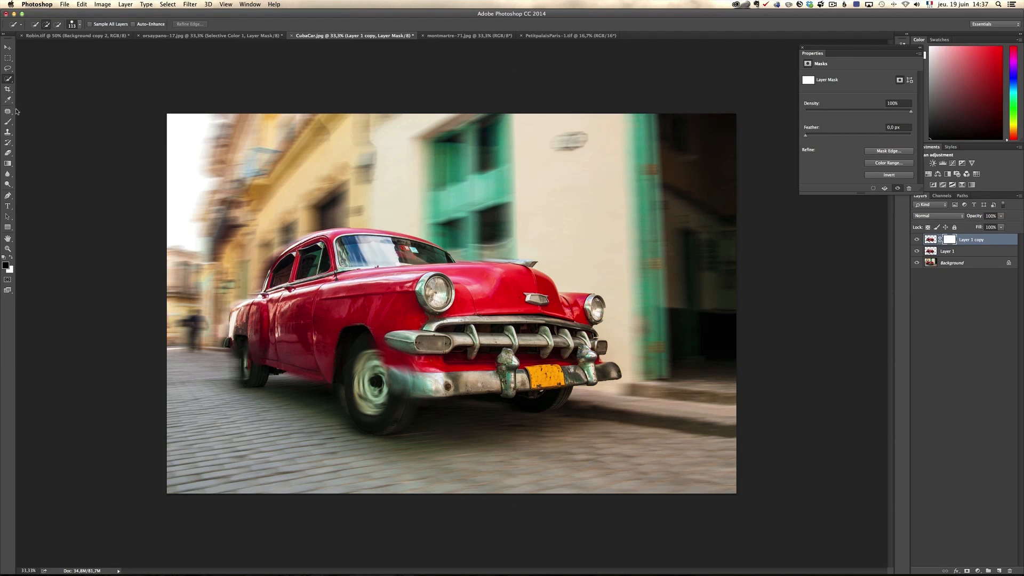
key("b")
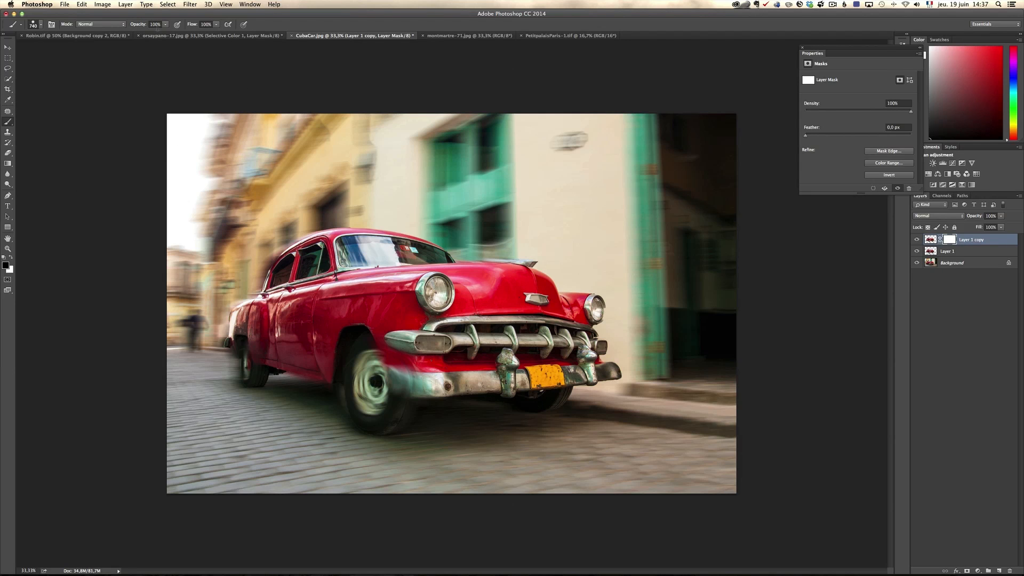
right_click(413, 220)
left_click(472, 259)
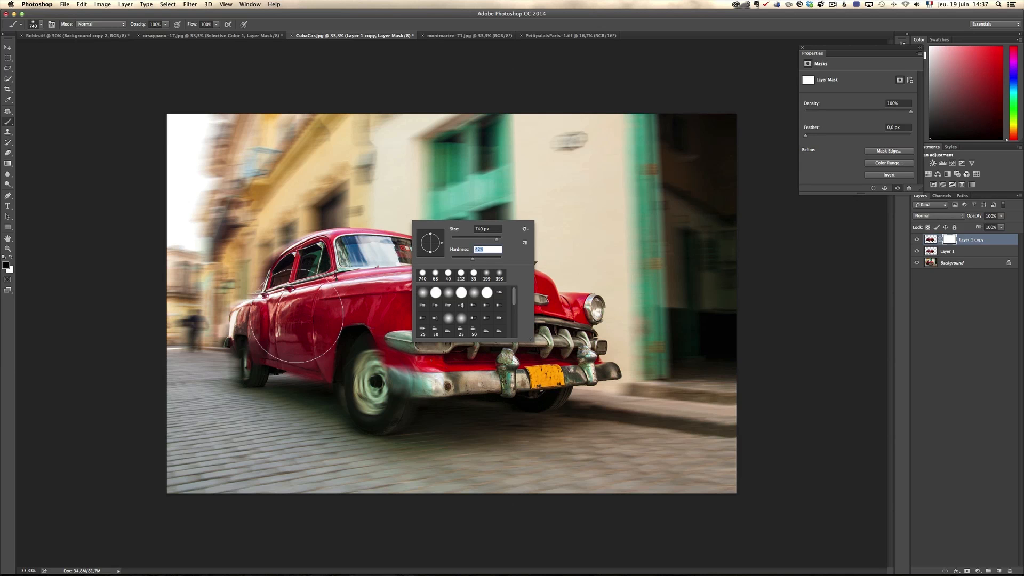
left_click_drag(492, 242, 489, 241)
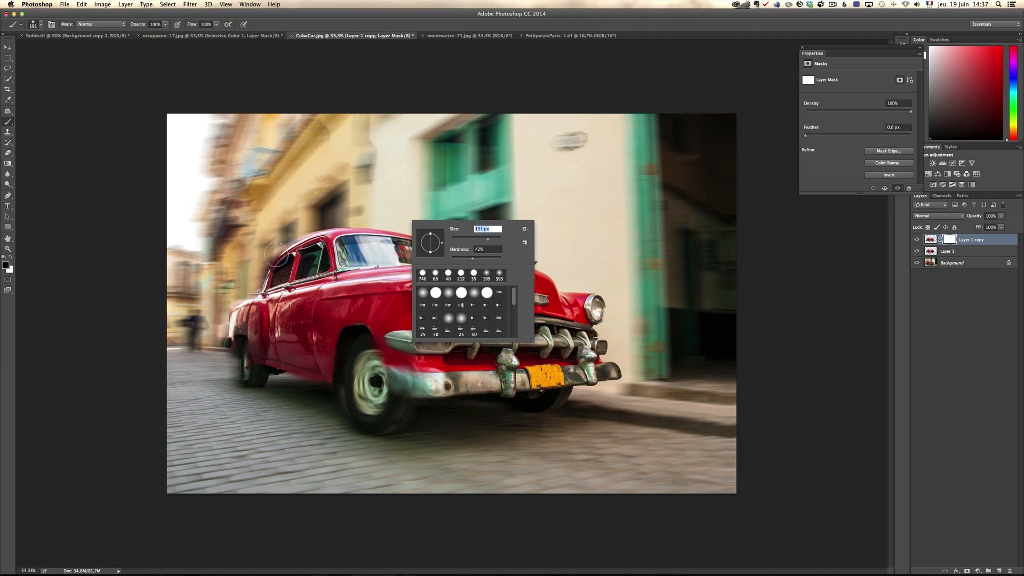
key("Return")
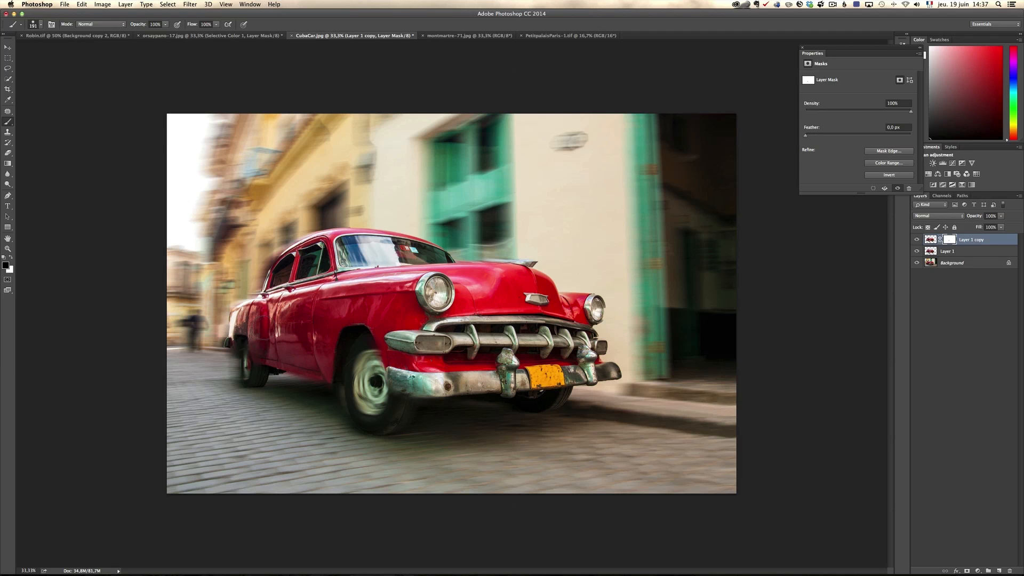
left_click_drag(402, 383, 441, 381)
Start another Spin Blur on Layer 1 copy's image and fit its ellipse around the far front wheel below the licence plate
left_click(931, 239)
left_click(190, 5)
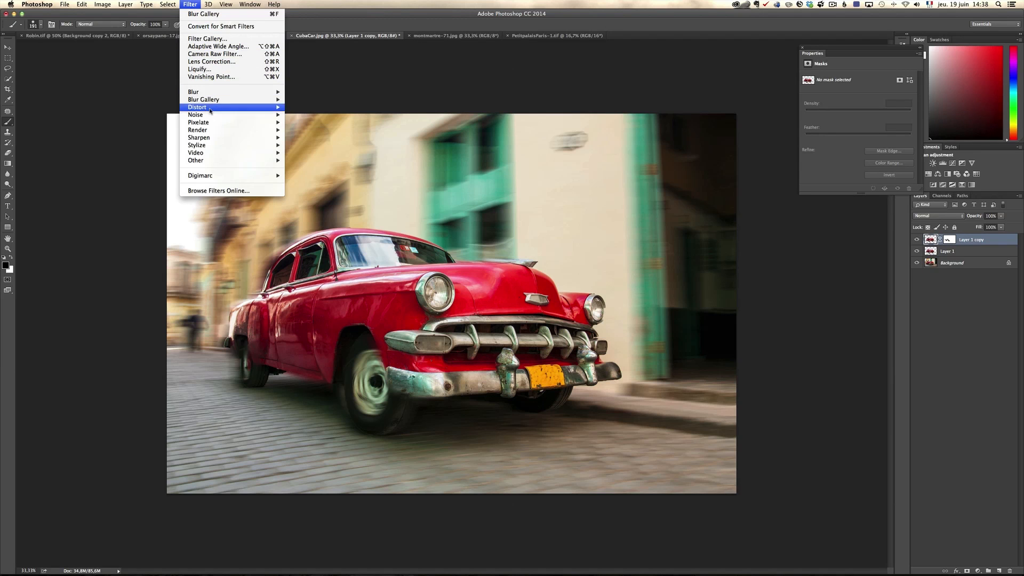
mouse_move(284, 104)
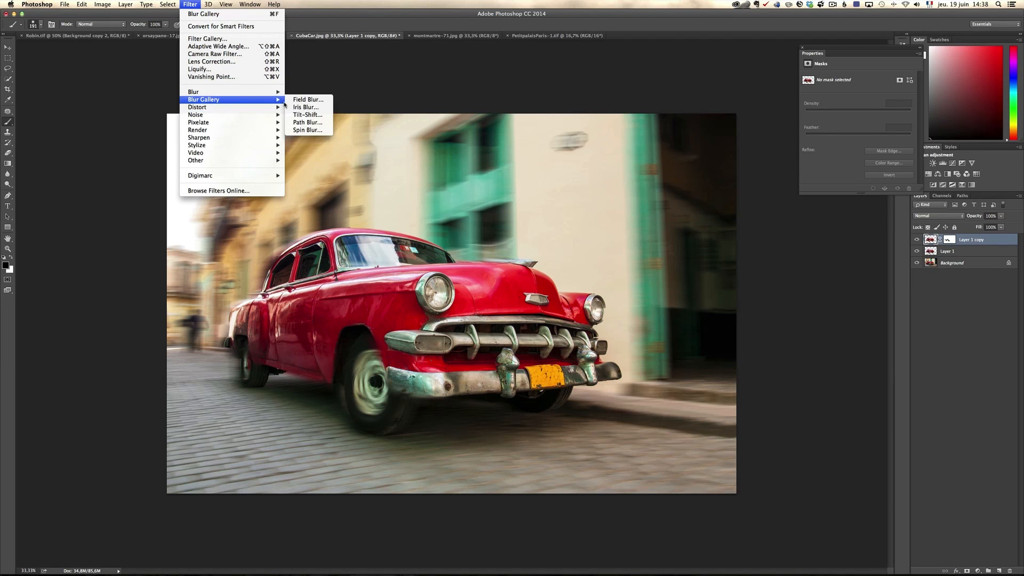
left_click(308, 130)
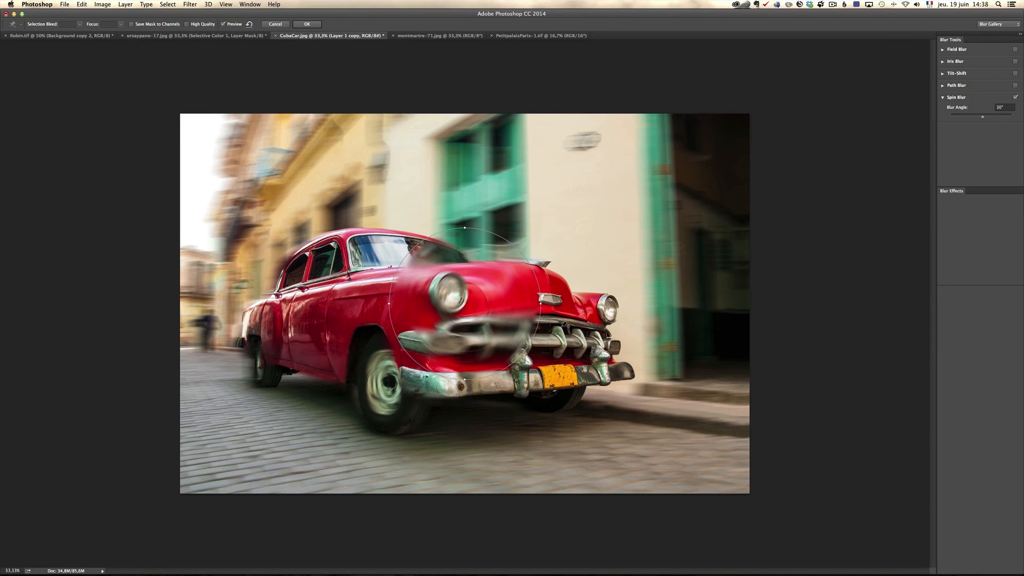
left_click_drag(472, 307, 591, 389)
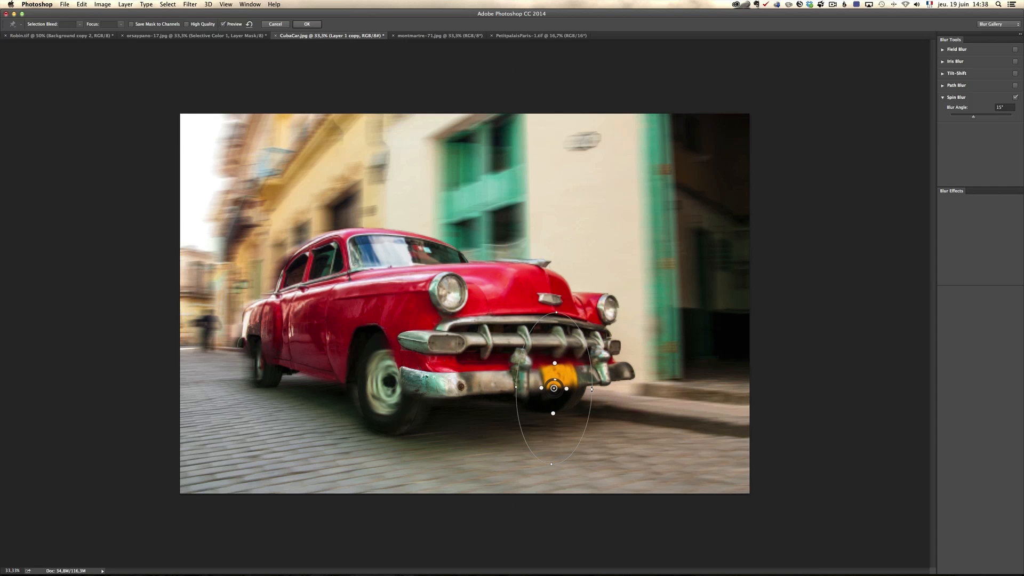
left_click_drag(553, 464, 550, 418)
left_click_drag(557, 359, 560, 382)
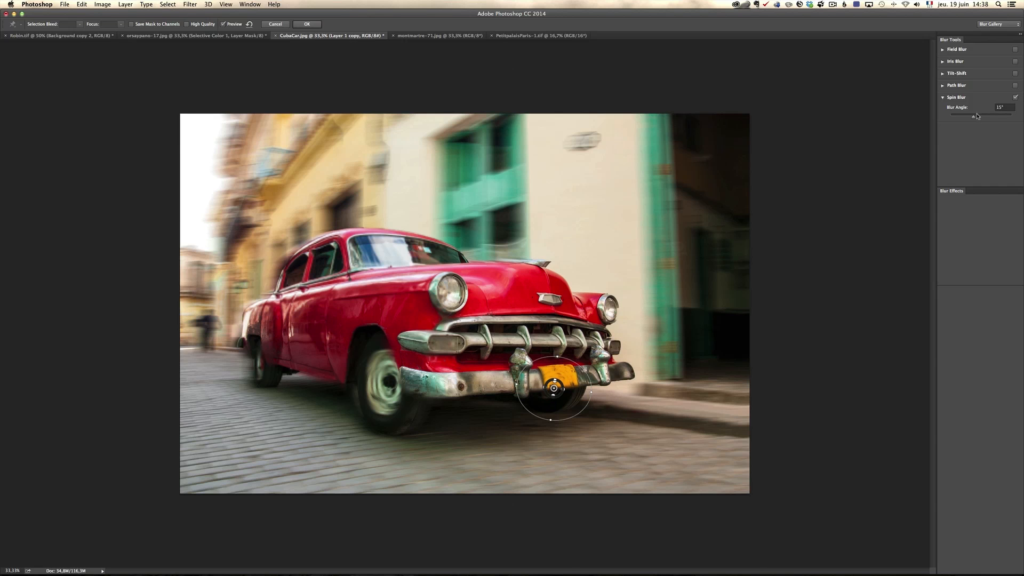
Move the far wheel's spin blur slightly away from the near wheel, set its angle to about 16° and apply the filter
left_click_drag(973, 116, 993, 118)
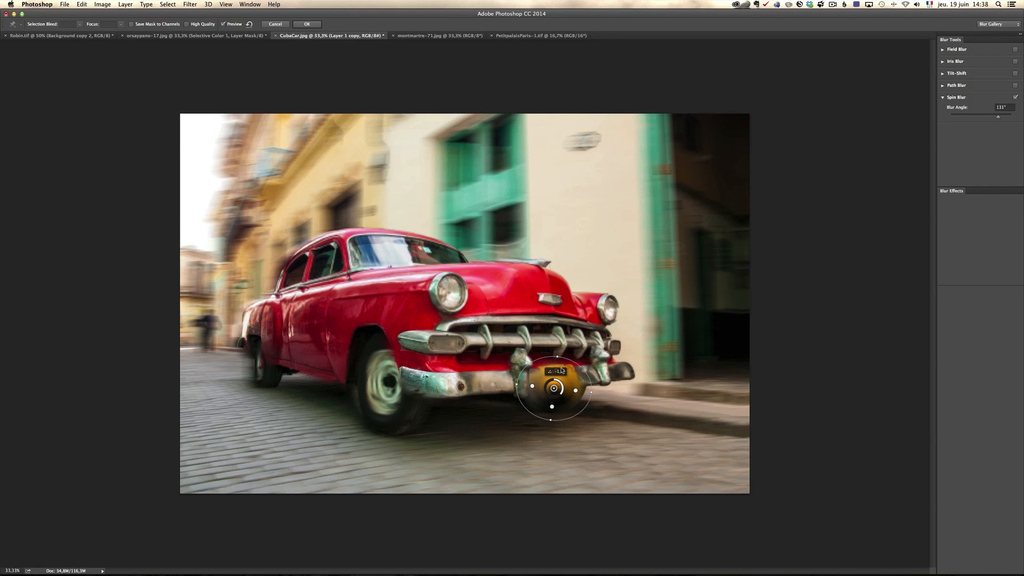
left_click_drag(553, 388, 563, 389)
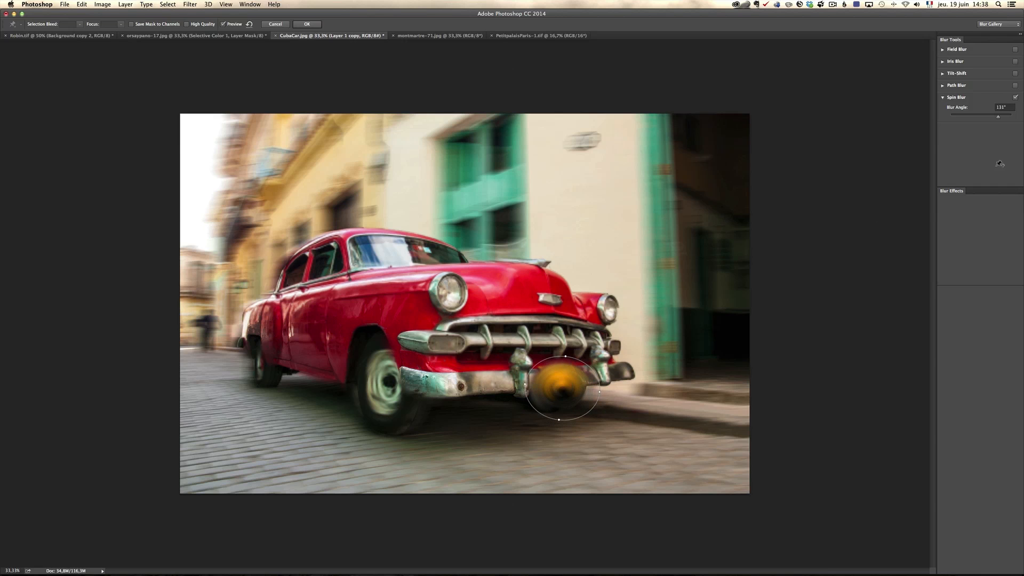
left_click_drag(999, 117, 979, 118)
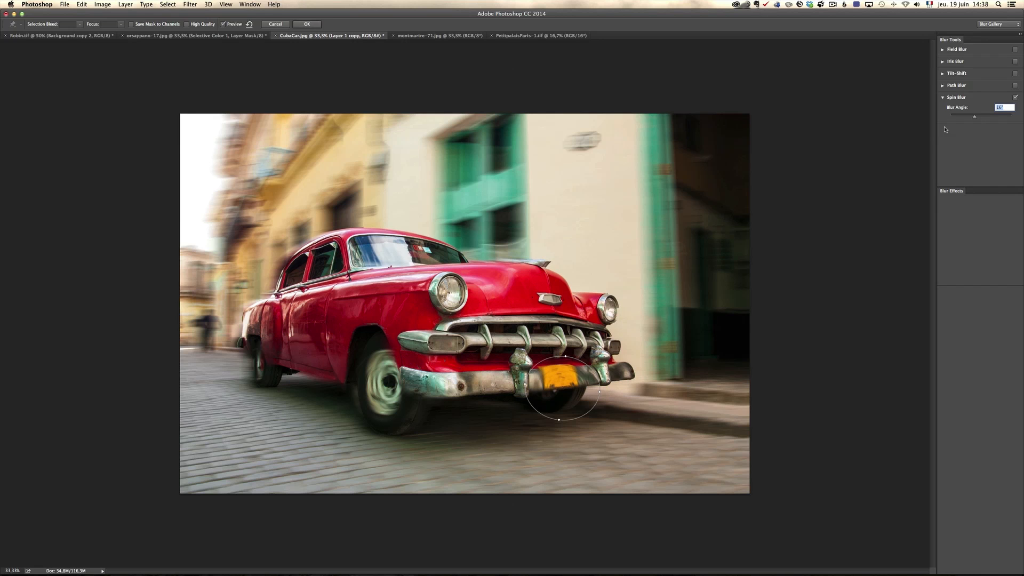
left_click(307, 24)
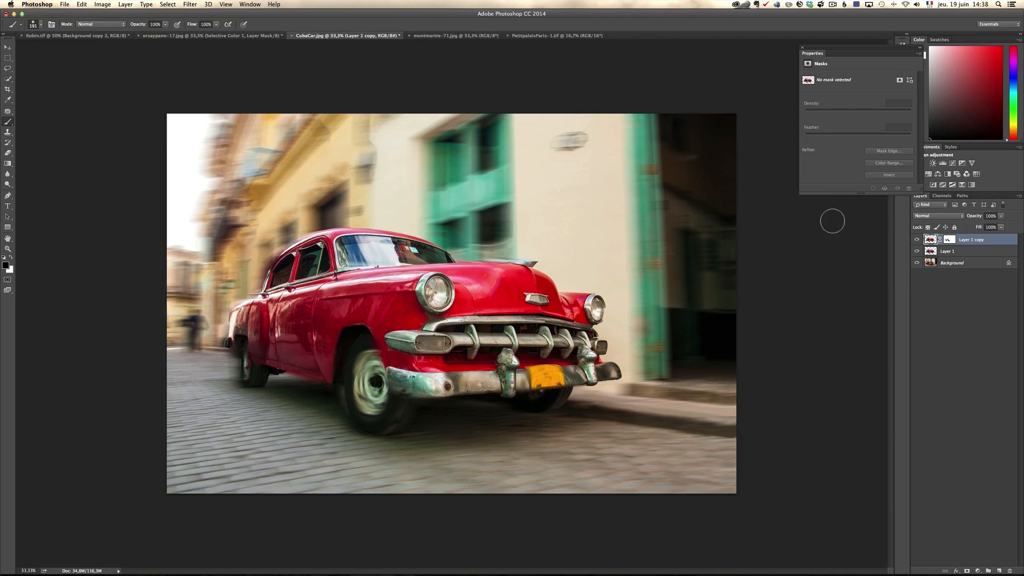
Paint black on Layer 1 copy's mask over the blurred licence plate and bumper above the far front wheel
left_click(950, 241)
mouse_move(527, 371)
left_mouse_down()
mouse_move(586, 371)
mouse_move(518, 378)
mouse_move(575, 374)
mouse_move(530, 368)
mouse_move(597, 371)
mouse_move(565, 386)
left_mouse_up()
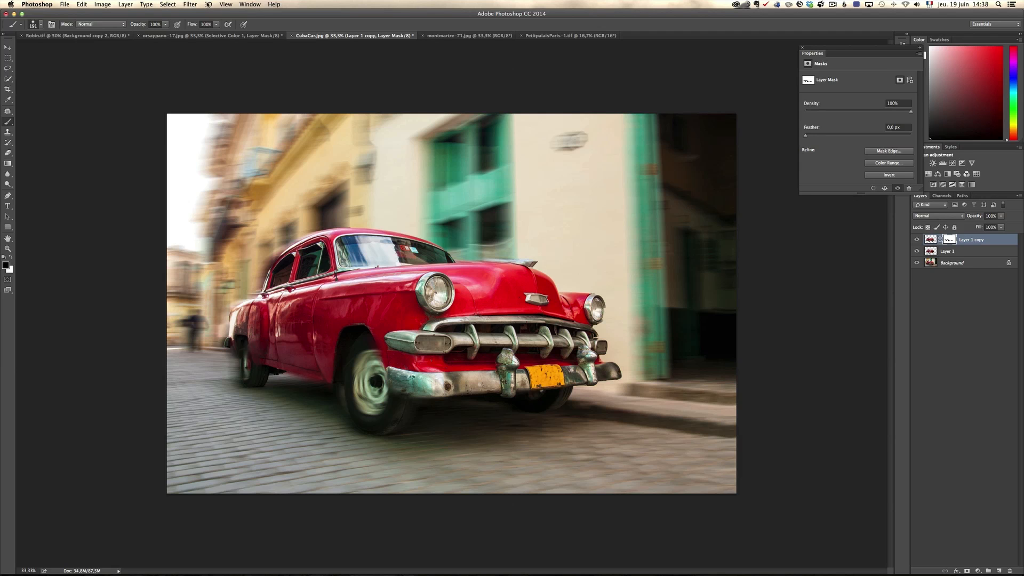
Compare the original CubaCar.jpg with the final edited result using the document's history states
left_click(226, 4)
mouse_move(249, 4)
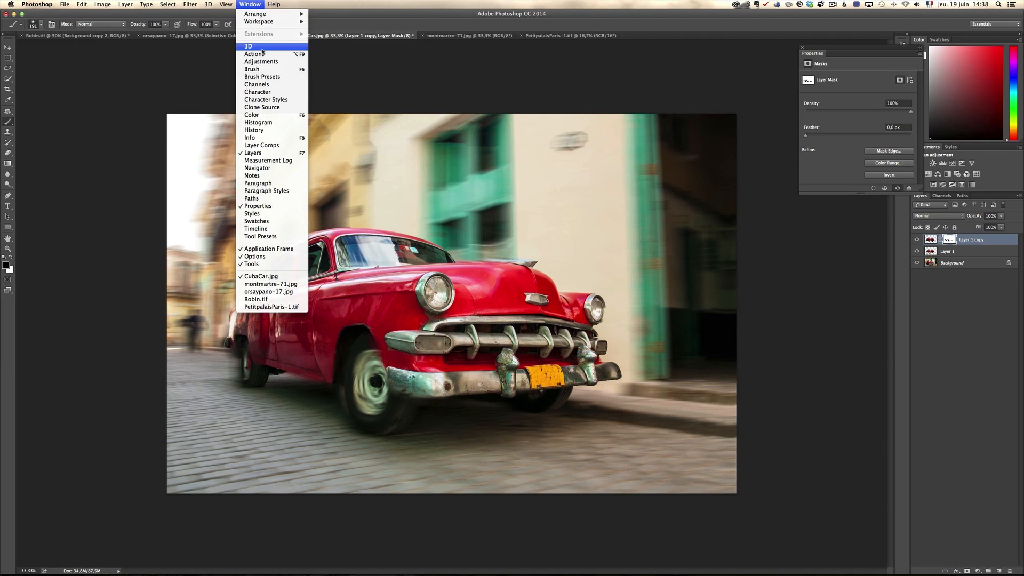
left_click(259, 129)
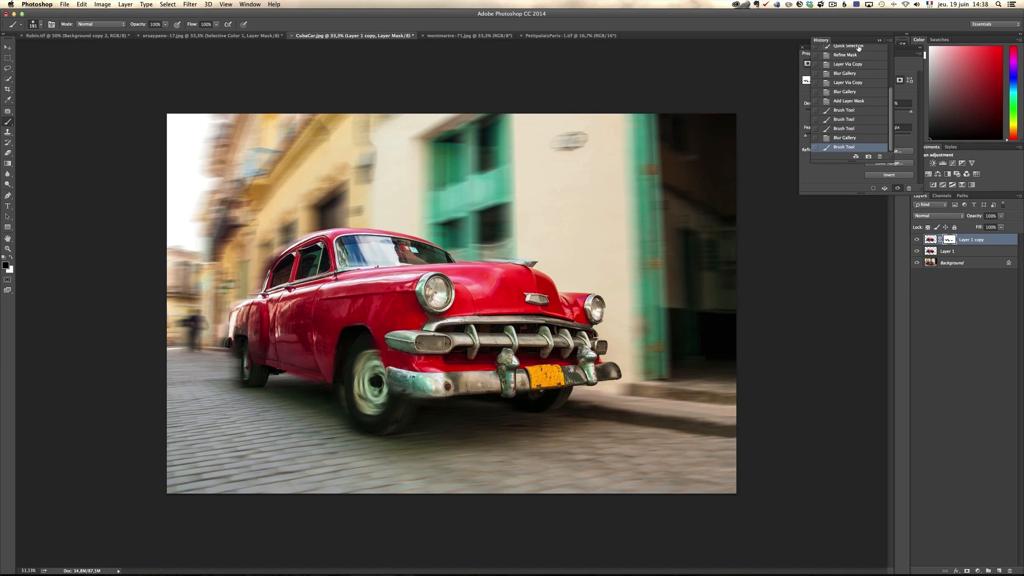
scroll(891, 69, "up", 3)
left_click(858, 50)
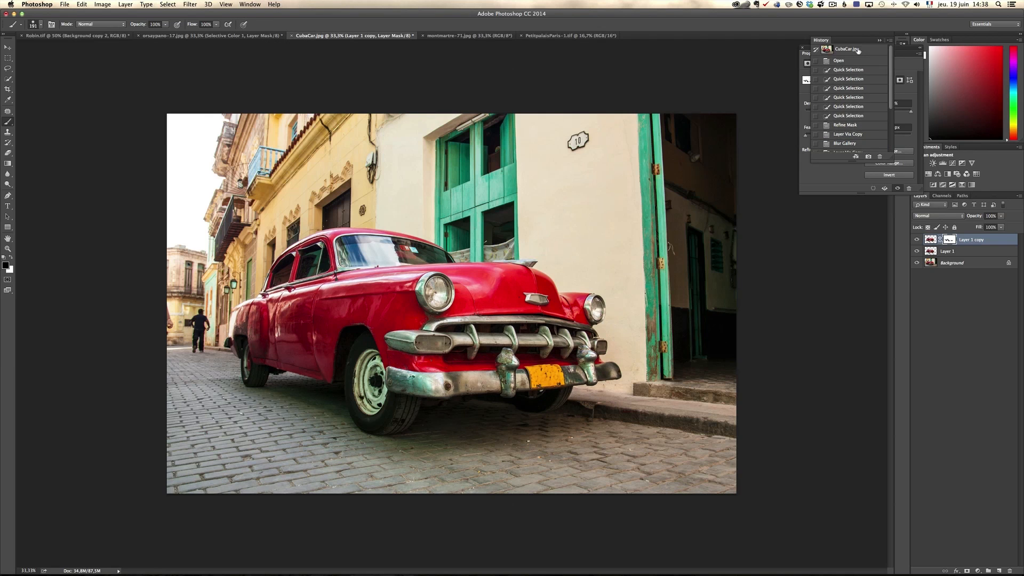
scroll(891, 65, "down", 5)
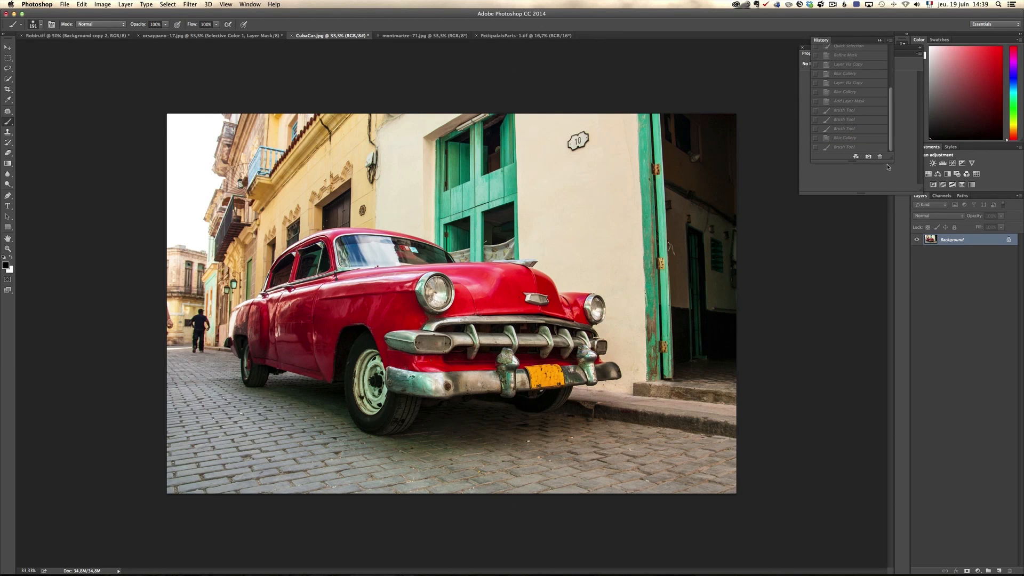
left_click(862, 149)
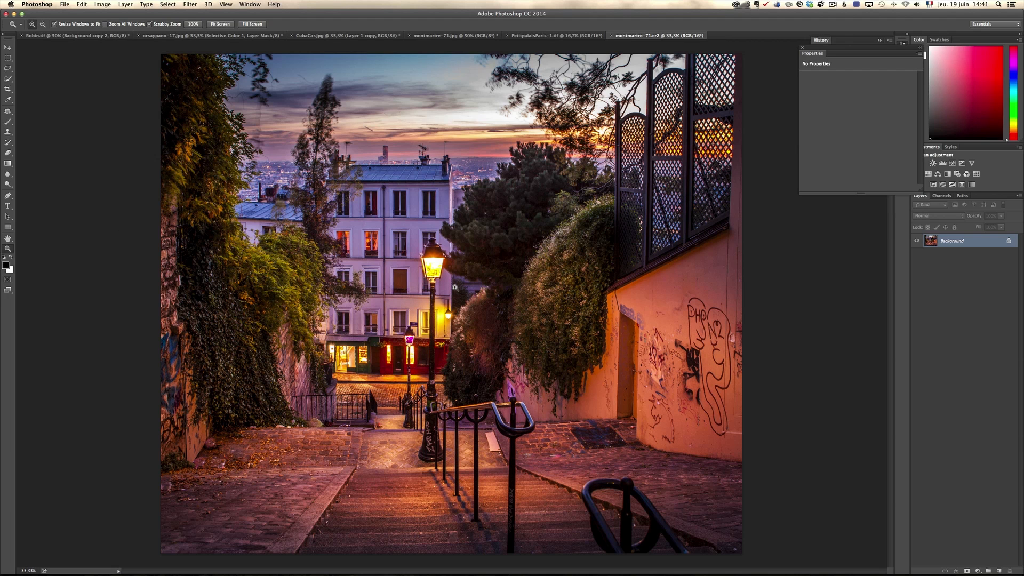
Duplicate the Background layer of montmartre-71.cr2 and choose the Patch tool in Content-Aware mode for the graffiti wall
left_click(676, 340)
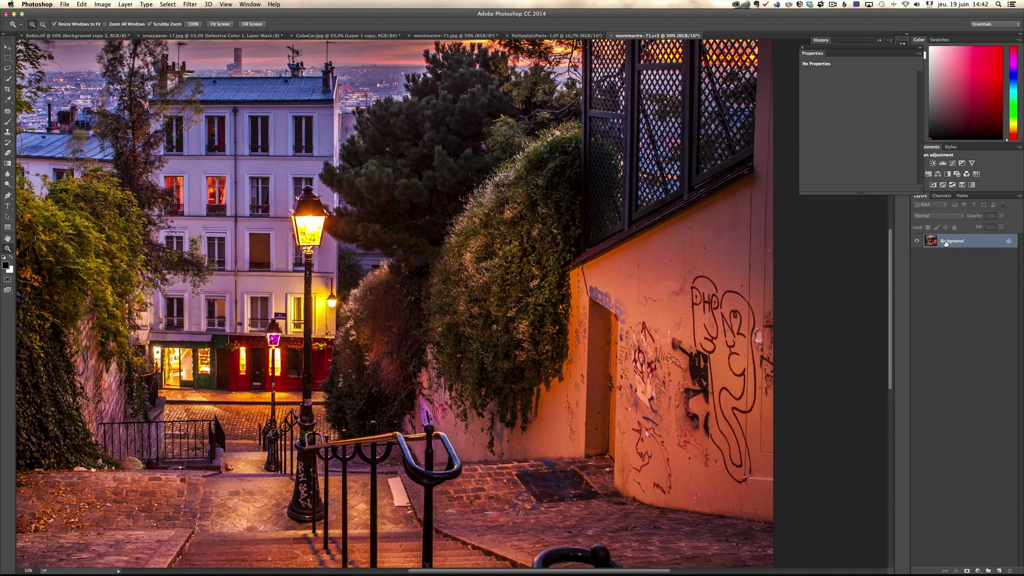
left_click_drag(972, 244, 997, 569)
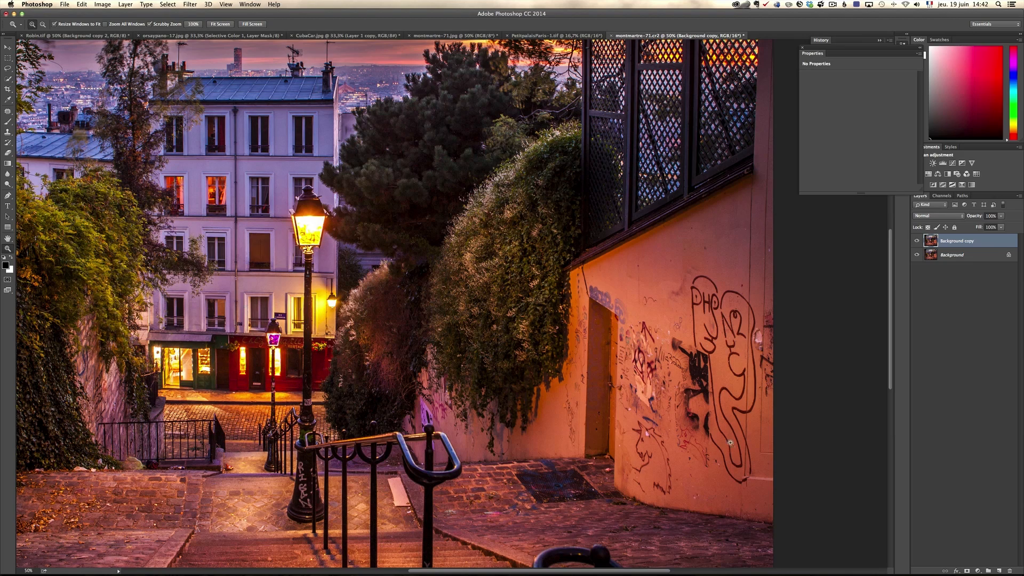
left_click(708, 303)
left_click(15, 111)
left_click(52, 131)
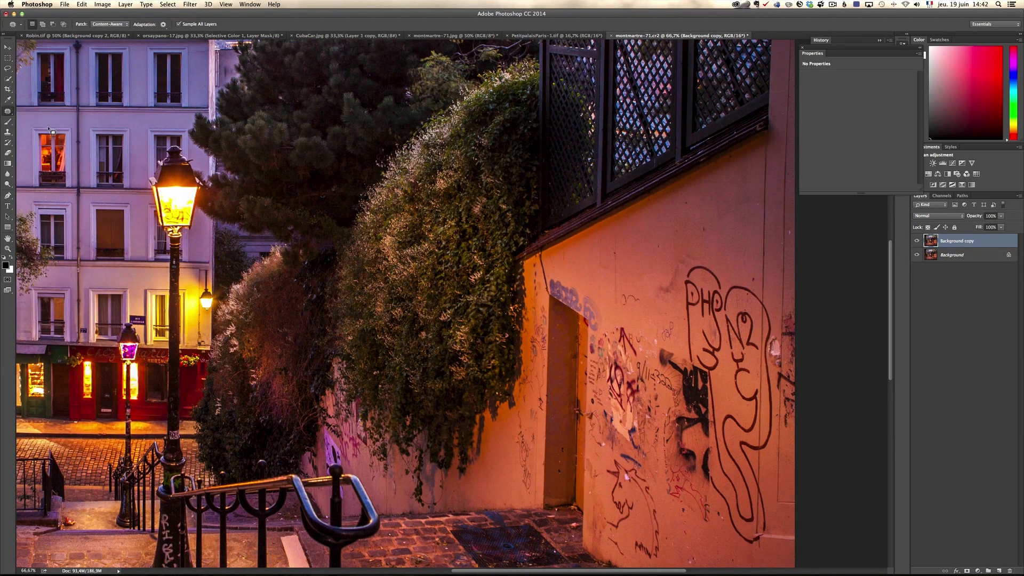
left_click(122, 25)
left_click(124, 25)
left_click(163, 24)
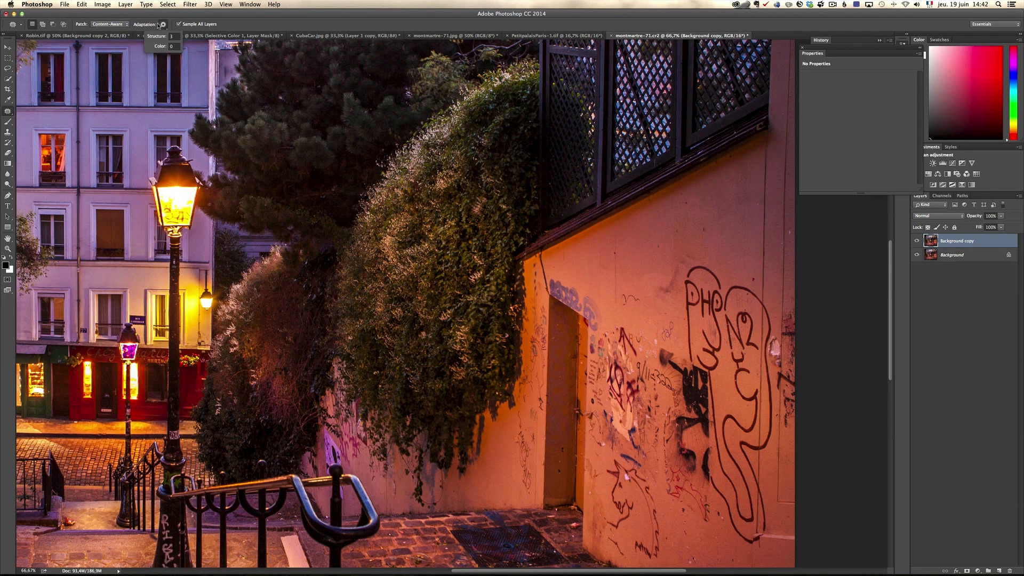
left_click(125, 24)
left_click(109, 25)
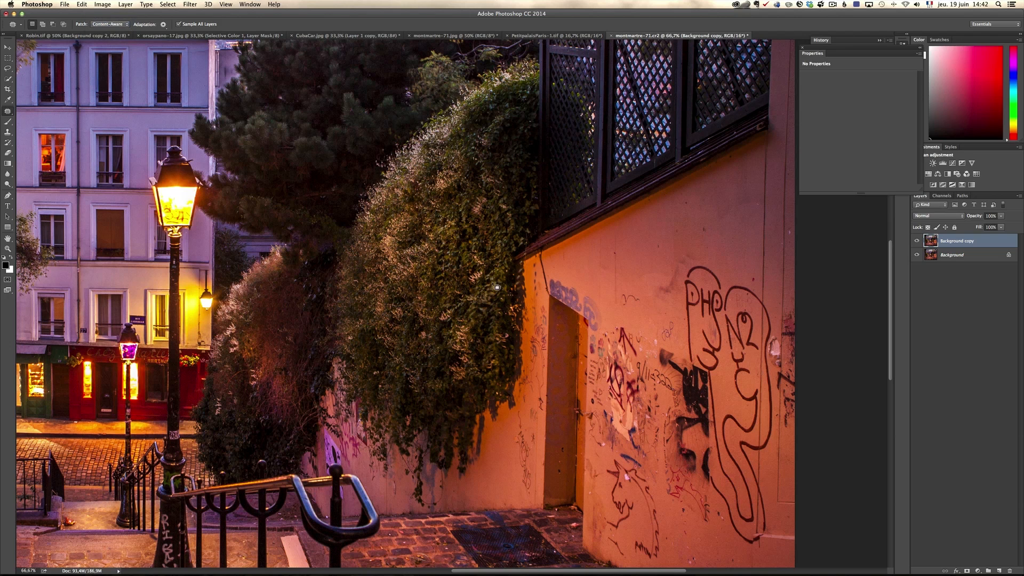
Patch out the upper part of the lettering on the orange wall with clean wall texture
mouse_move(674, 303)
left_mouse_down()
mouse_move(683, 374)
mouse_move(718, 376)
mouse_move(730, 349)
mouse_move(717, 261)
left_mouse_up()
left_click_drag(703, 326, 628, 277)
left_click(733, 319)
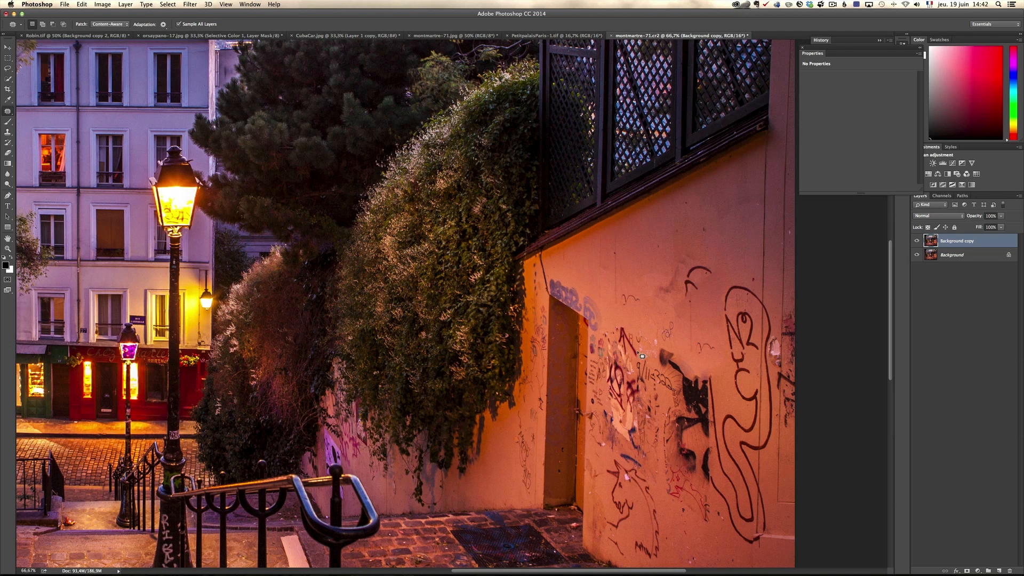
Outline the red graffiti beside the doorway, try patching it with the wall above, and undo the patch while keeping the selection
mouse_move(607, 360)
left_mouse_down()
mouse_move(607, 389)
mouse_move(647, 419)
left_mouse_up()
left_click_drag(666, 332, 661, 327)
left_click_drag(637, 366, 728, 213)
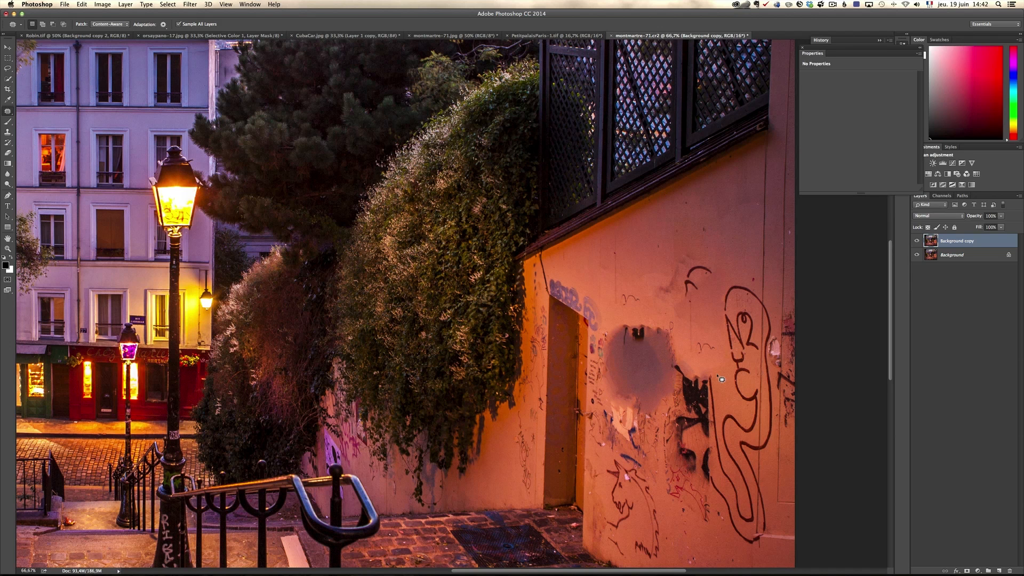
key("super+z")
key("alt+super+z")
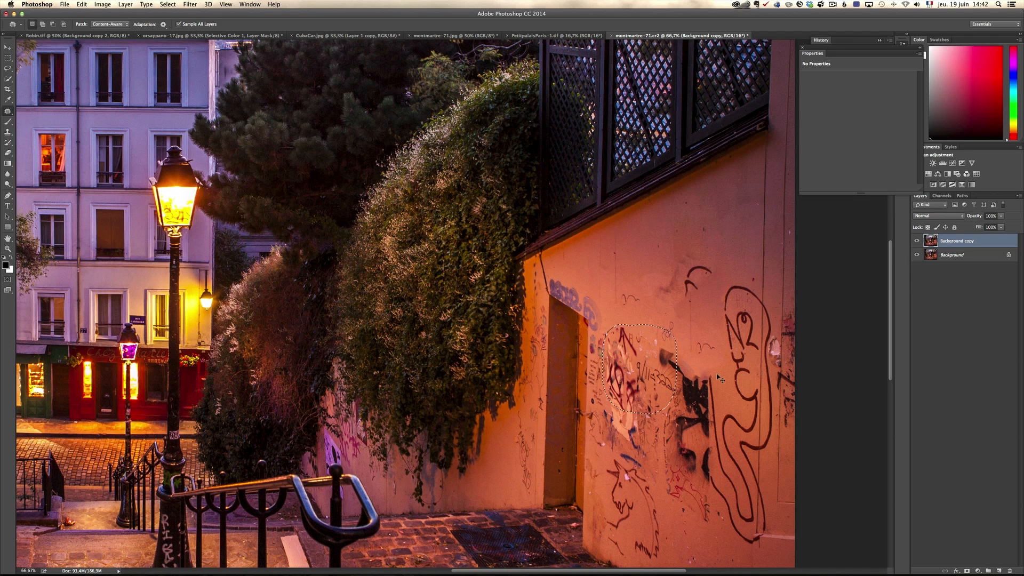
Set the patch's Color adaptation to 7, patch the selected red graffiti with clean wall from above, and deselect
left_click(164, 25)
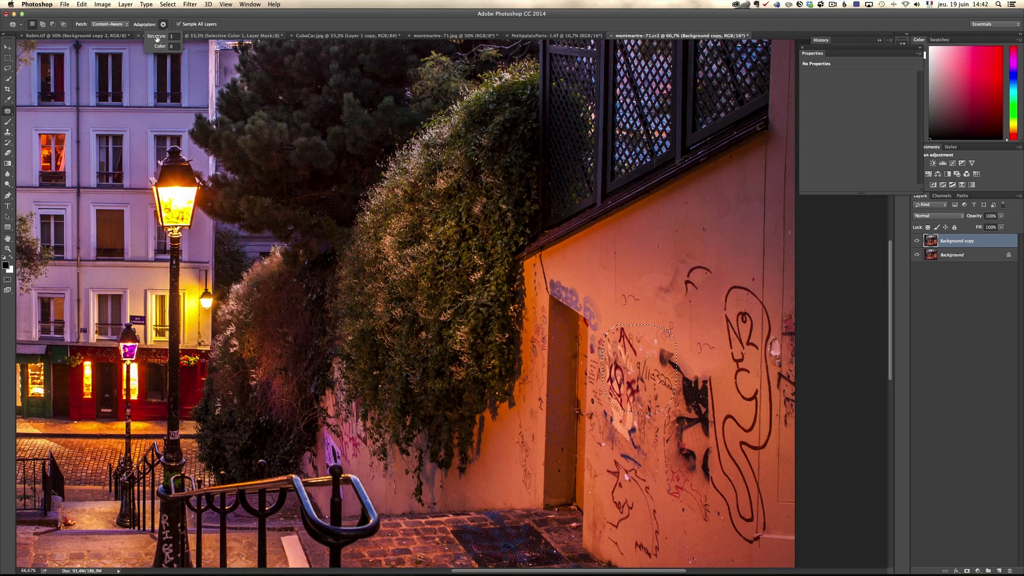
left_click(163, 47)
left_click(150, 18)
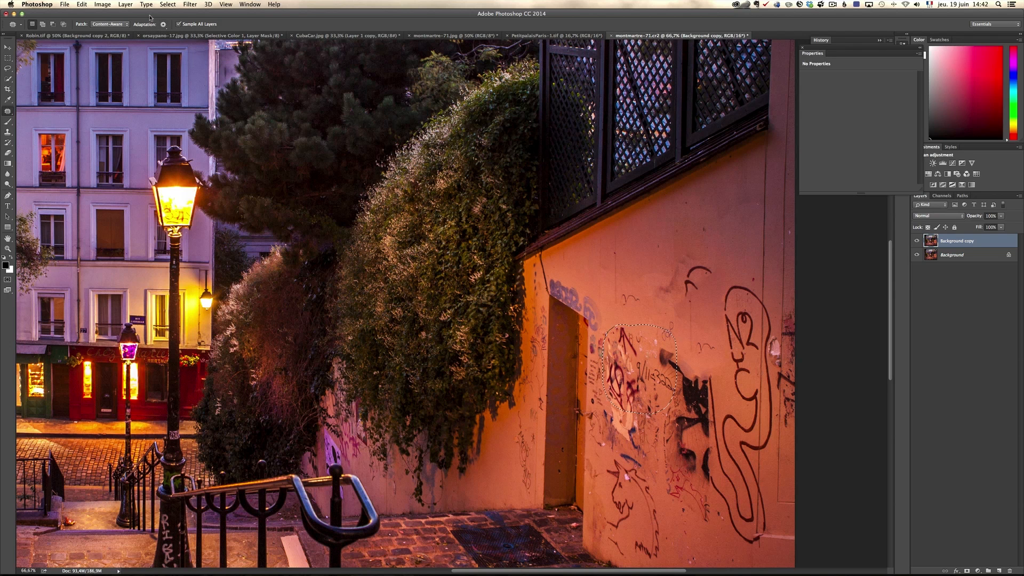
left_click_drag(701, 235, 745, 237)
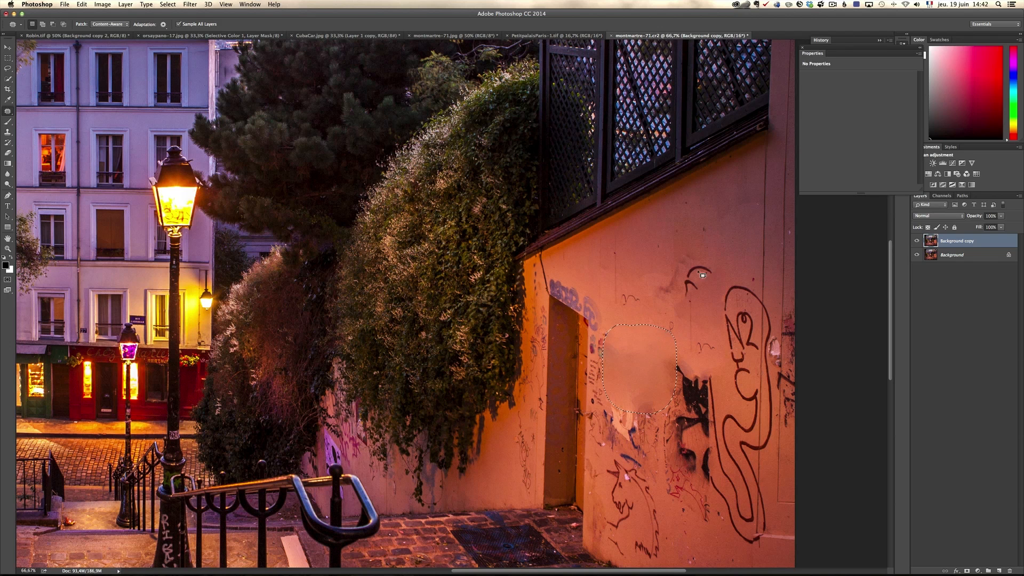
key("super+d")
Patch out the small mark near the doorway's upper corner and the leftover curved lines on the upper wall
left_click_drag(638, 310, 629, 278)
key("super+d")
mouse_move(703, 253)
left_mouse_down()
mouse_move(656, 267)
mouse_move(683, 309)
mouse_move(723, 273)
mouse_move(707, 254)
left_mouse_up()
left_click_drag(690, 278, 710, 218)
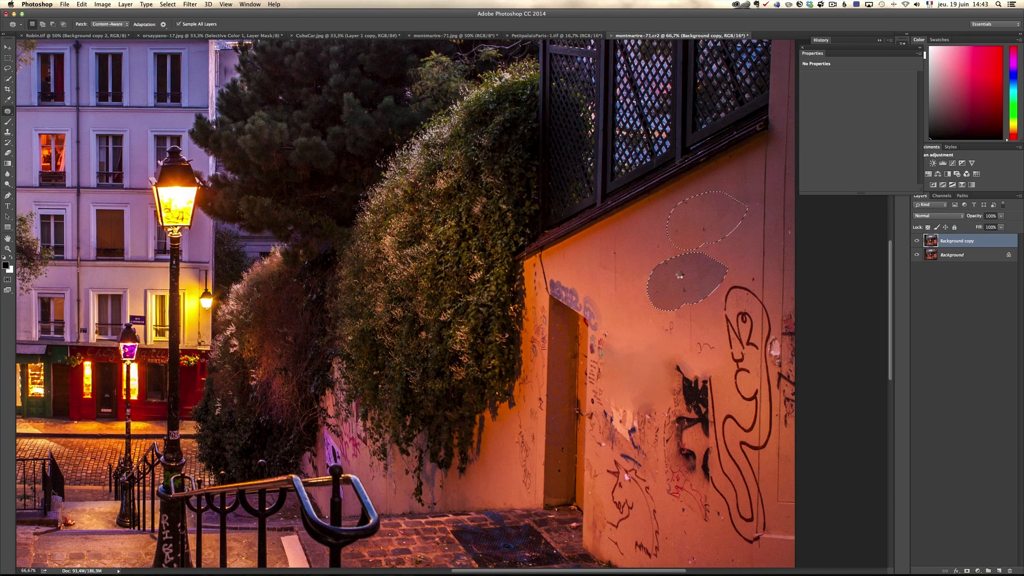
key("super+d")
Patch out the black stencil graffiti and the small scribbles above it with clean wall from higher up
mouse_move(681, 352)
left_mouse_down()
mouse_move(650, 430)
mouse_move(696, 454)
mouse_move(724, 399)
mouse_move(717, 374)
mouse_move(680, 351)
left_mouse_up()
left_click_drag(690, 407, 715, 240)
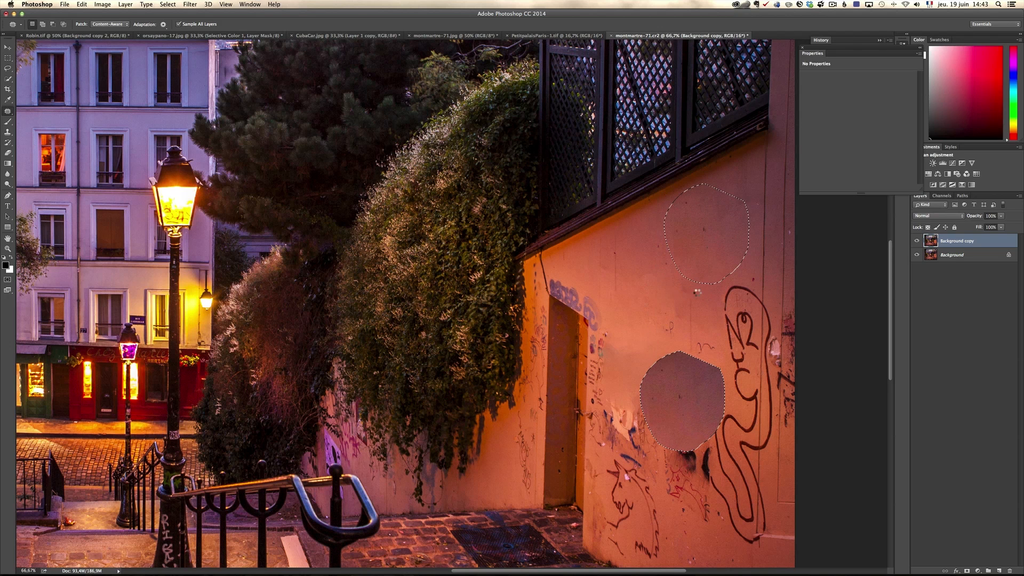
mouse_move(682, 318)
left_mouse_down()
mouse_move(656, 324)
mouse_move(666, 346)
mouse_move(681, 322)
mouse_move(649, 332)
left_mouse_up()
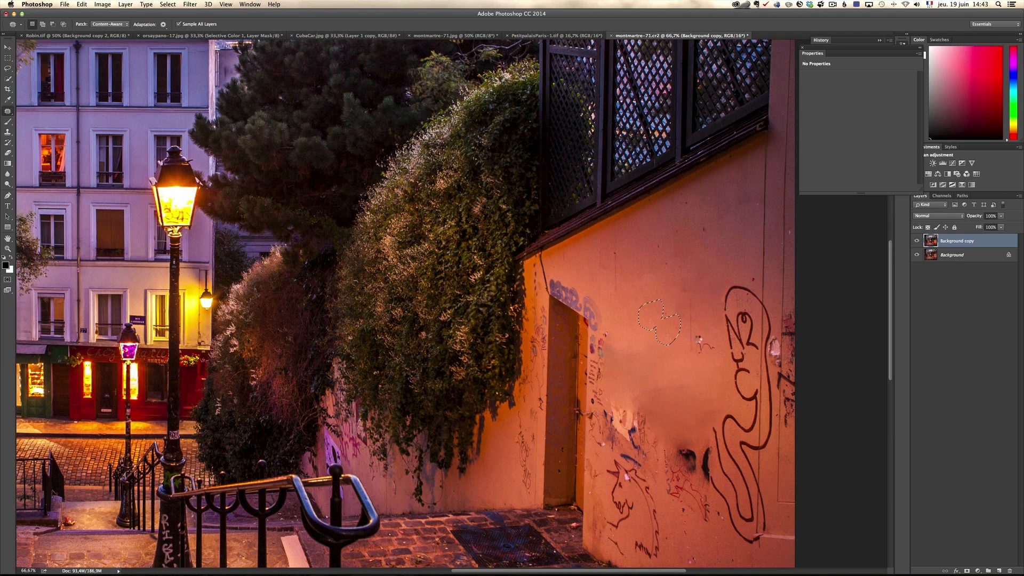
mouse_move(685, 296)
left_mouse_down()
mouse_move(688, 366)
mouse_move(720, 353)
mouse_move(698, 296)
mouse_move(685, 296)
left_mouse_up()
left_click_drag(694, 316, 639, 278)
Patch out the blue graffiti along the doorway's upper edge with the neighbouring clean wall, and deselect
mouse_move(554, 272)
left_mouse_down()
mouse_move(553, 294)
mouse_move(606, 336)
left_mouse_up()
mouse_move(584, 280)
left_mouse_down()
mouse_move(571, 272)
mouse_move(653, 270)
left_mouse_up()
left_click_drag(643, 331, 658, 301)
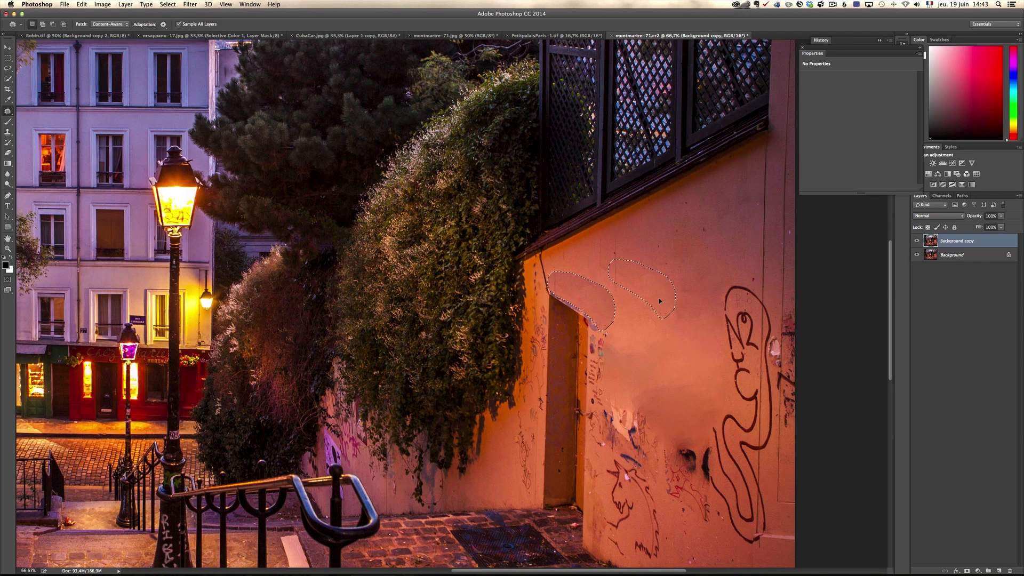
key("super+d")
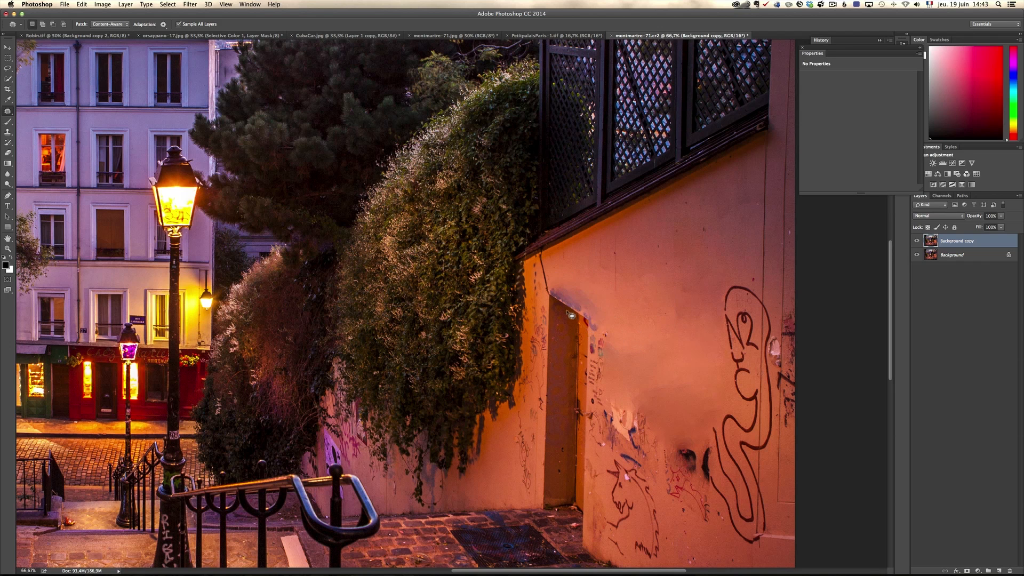
Patch out the pale graffiti beside the doorway and the line drawing near the wall's base with clean wall from above
mouse_move(613, 394)
left_mouse_down()
mouse_move(607, 469)
mouse_move(659, 496)
mouse_move(677, 390)
mouse_move(654, 377)
mouse_move(614, 389)
left_mouse_up()
left_click_drag(650, 416, 658, 272)
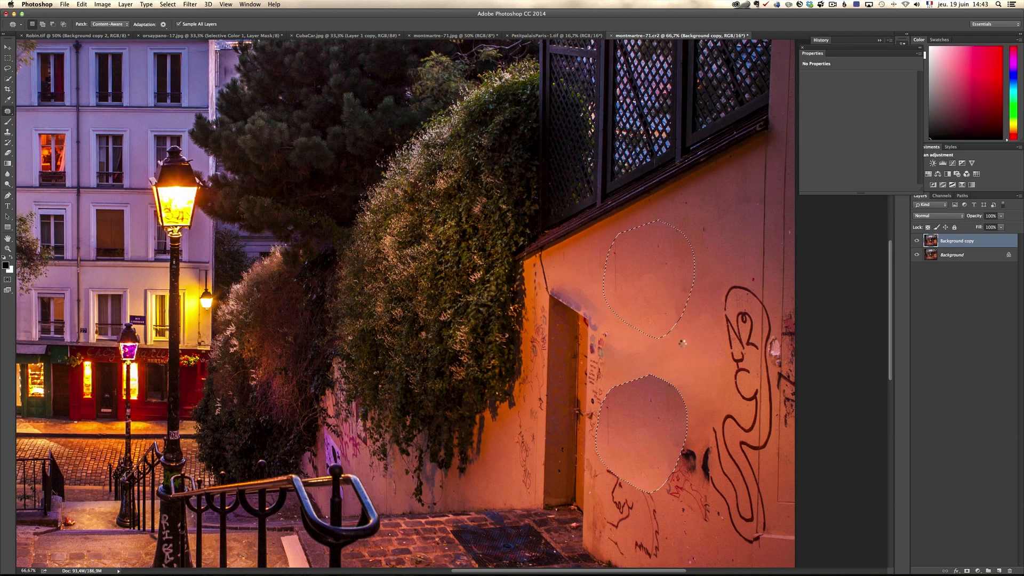
key("super+d")
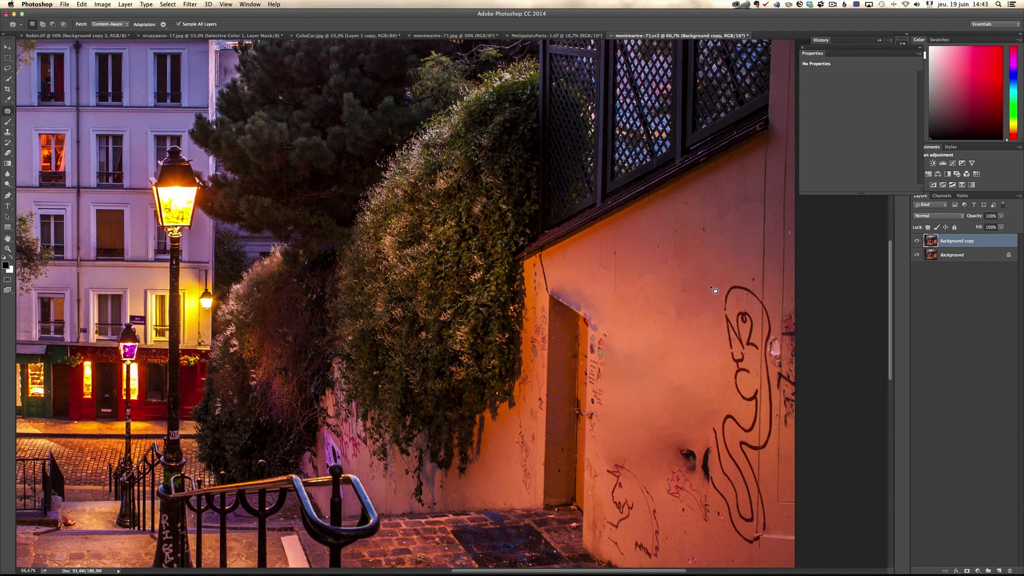
mouse_move(595, 487)
left_mouse_down()
mouse_move(602, 547)
mouse_move(657, 562)
mouse_move(664, 464)
mouse_move(627, 445)
left_mouse_up()
left_click_drag(651, 499, 681, 379)
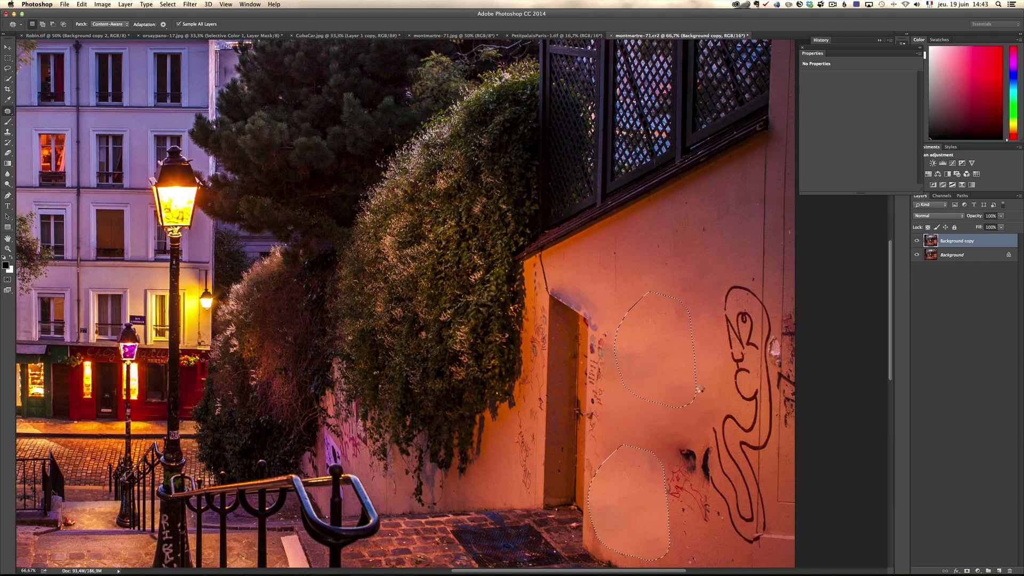
scroll(702, 385, "left", 1)
key("super+d")
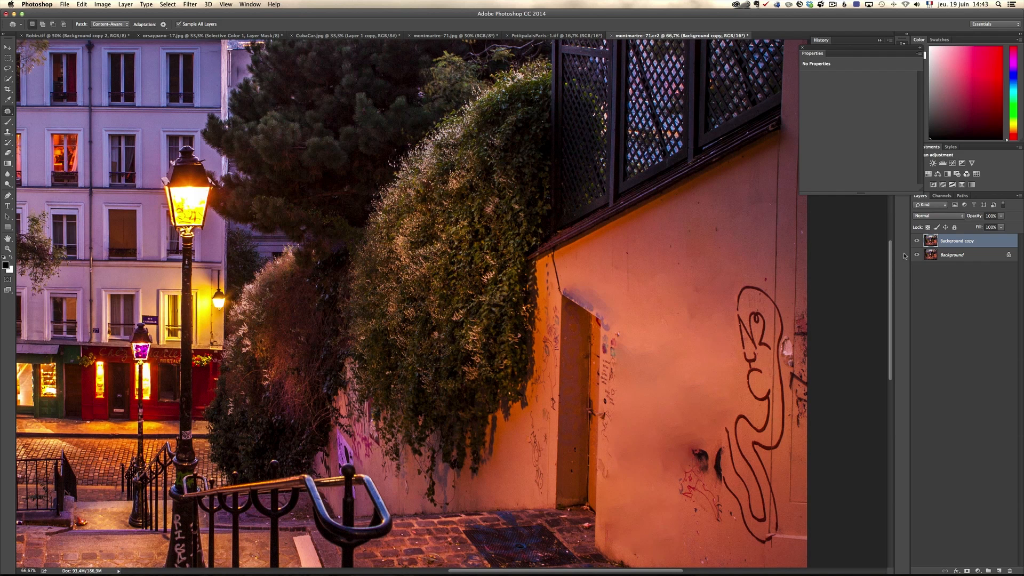
Compare the wall before and after patching via the copy layer's visibility, and check the patch adaptation settings
left_click(917, 242)
left_click(917, 242)
left_click(163, 24)
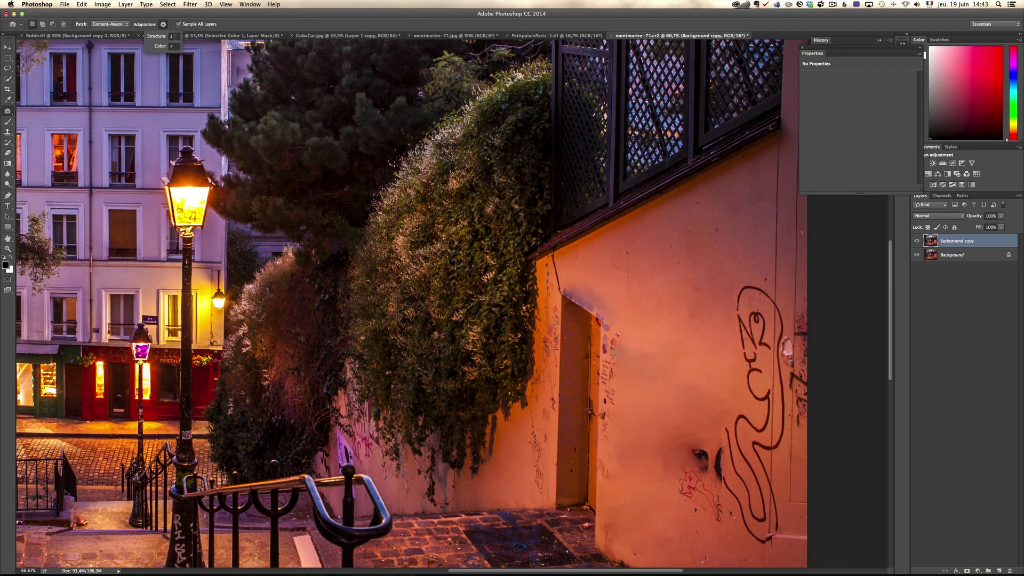
left_click(268, 25)
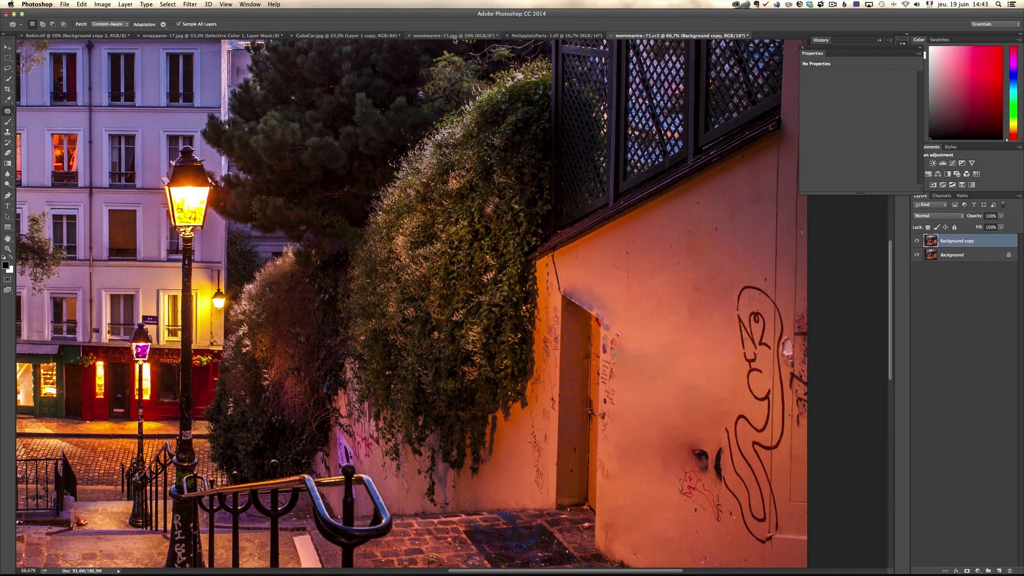
In PetitpalaisParis-1.tif, duplicate the Background layer, start Perspective Warp on the copy, and dismiss the help overlay
left_click(562, 36)
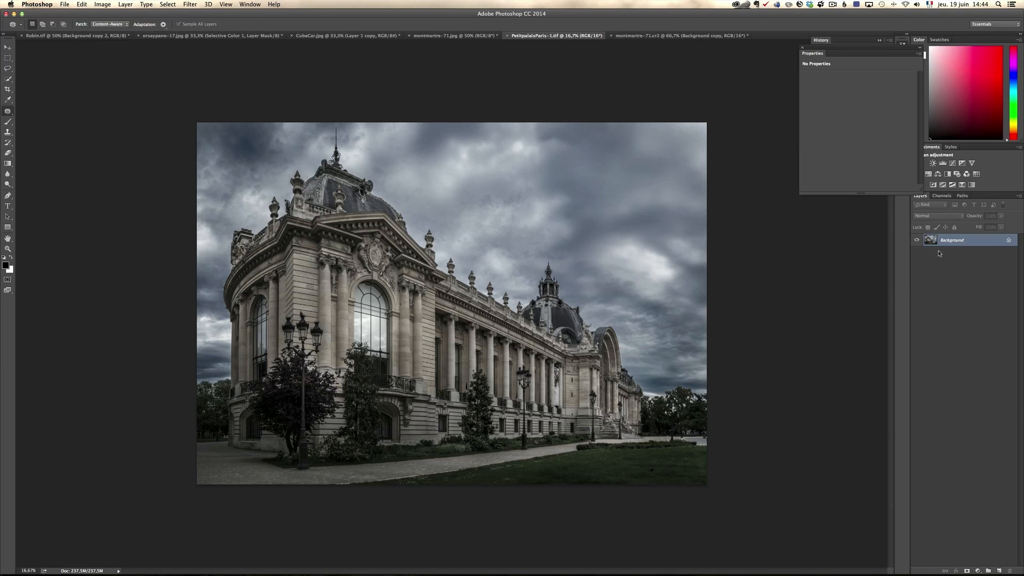
left_click_drag(963, 243, 999, 570)
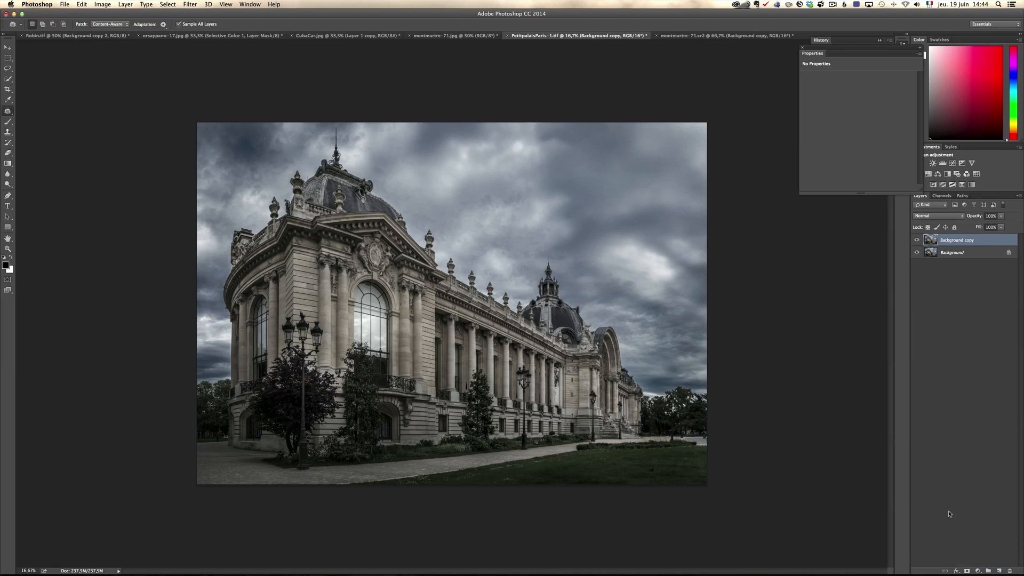
left_click(82, 6)
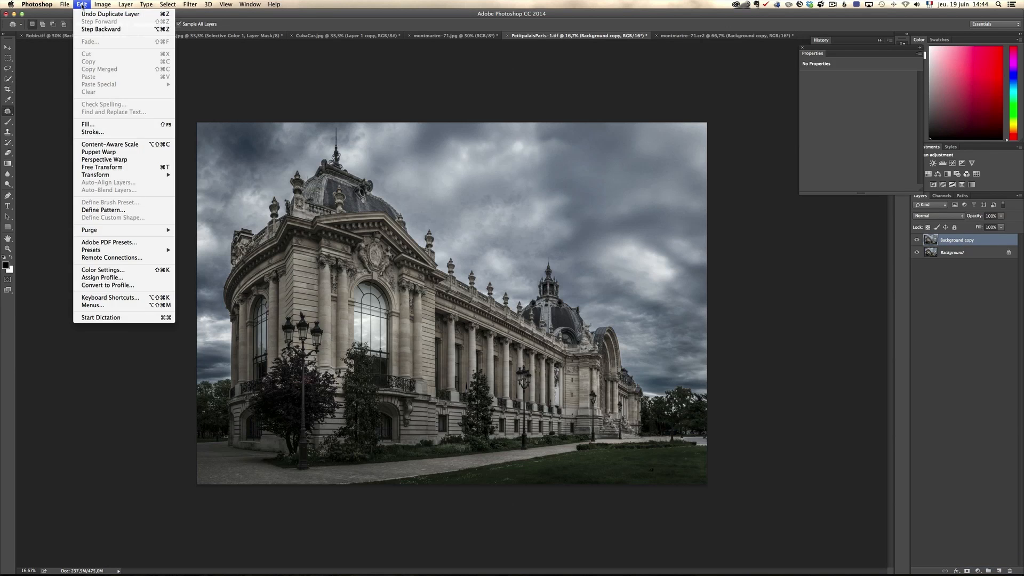
left_click(111, 161)
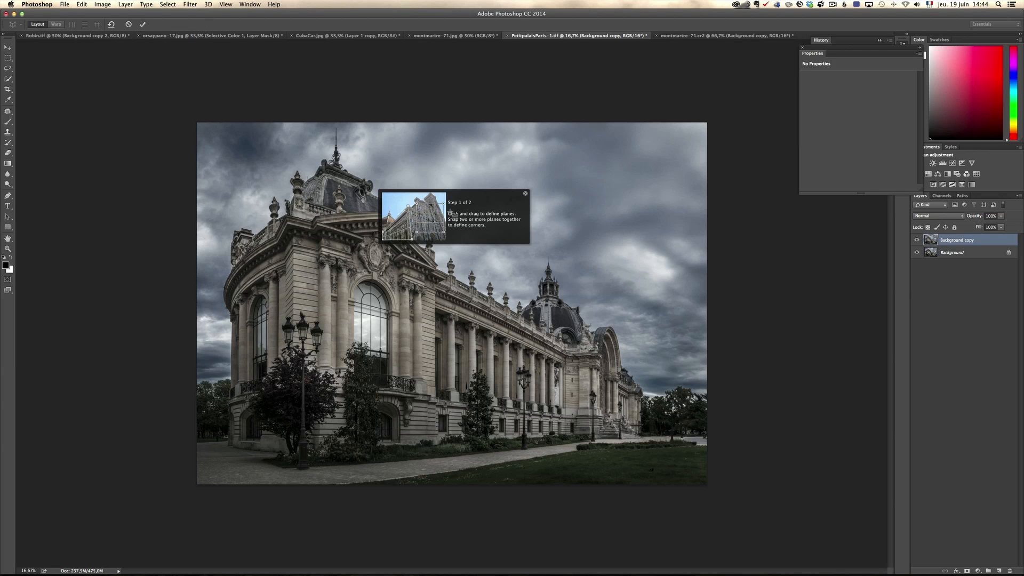
left_click(525, 194)
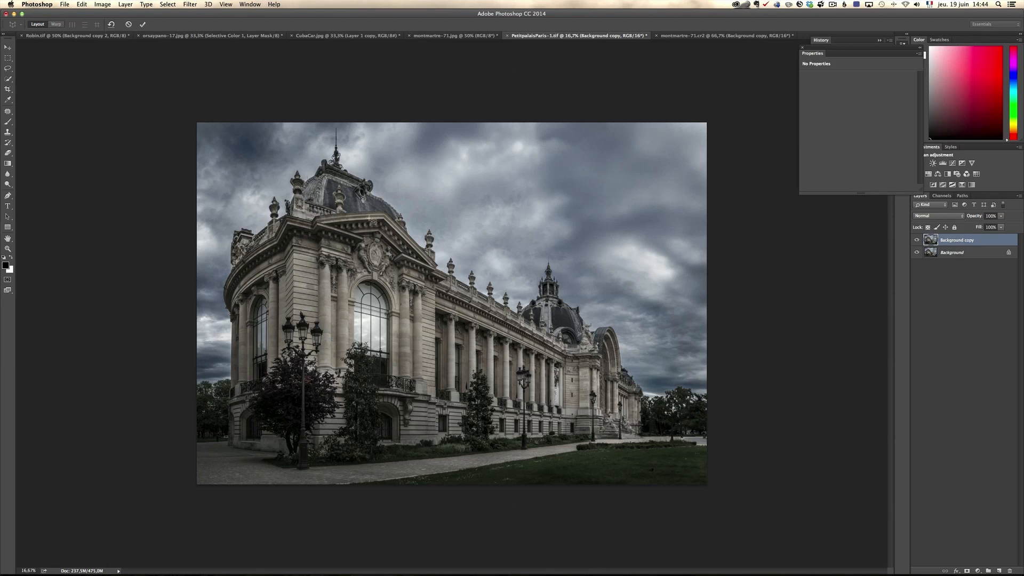
Draw a perspective plane over the long façade, spanning from the building's near corner to its far end, with its base along the path
left_click_drag(339, 157, 501, 416)
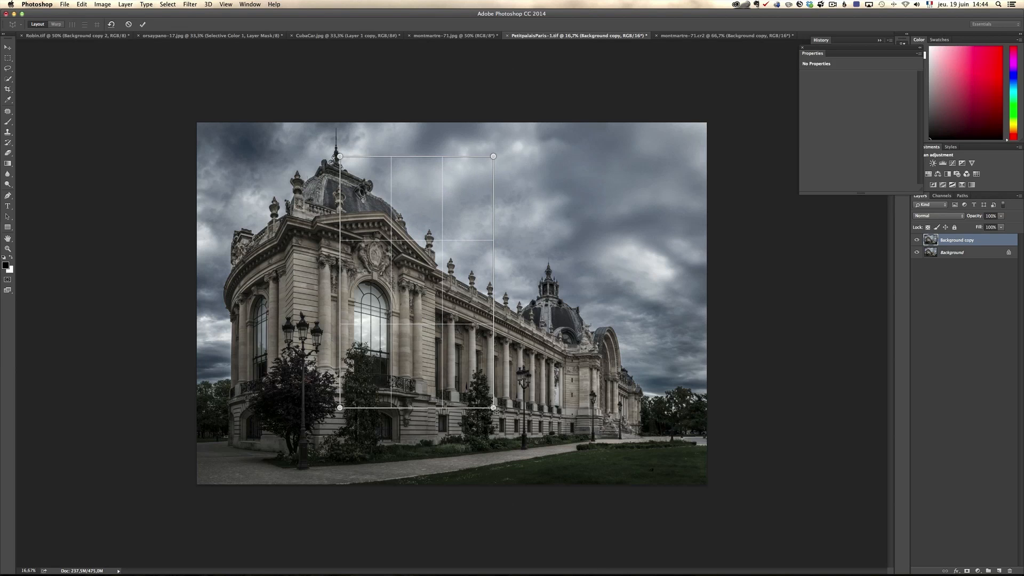
left_click_drag(344, 158, 340, 130)
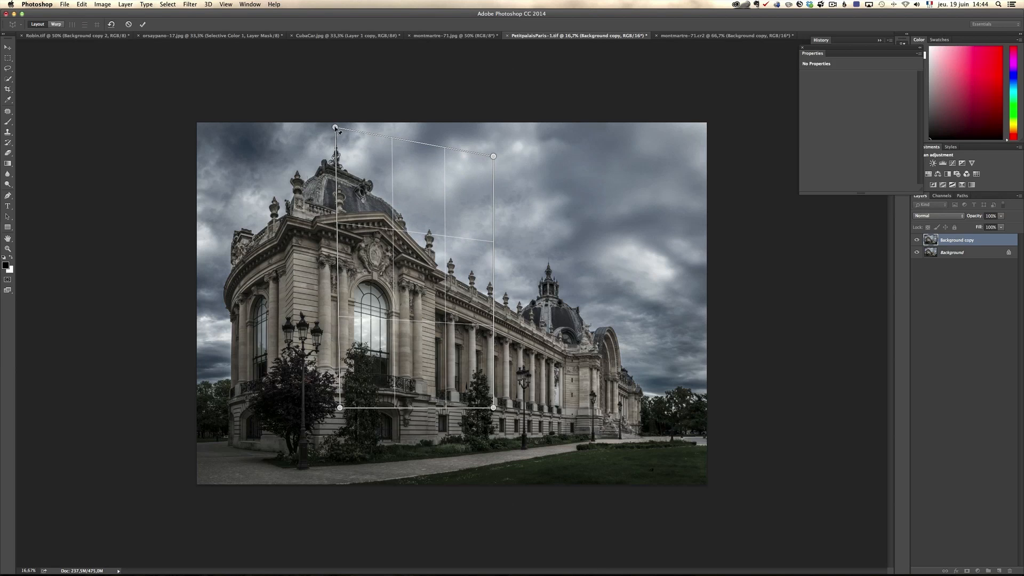
left_click_drag(340, 408, 296, 477)
left_click_drag(337, 130, 291, 132)
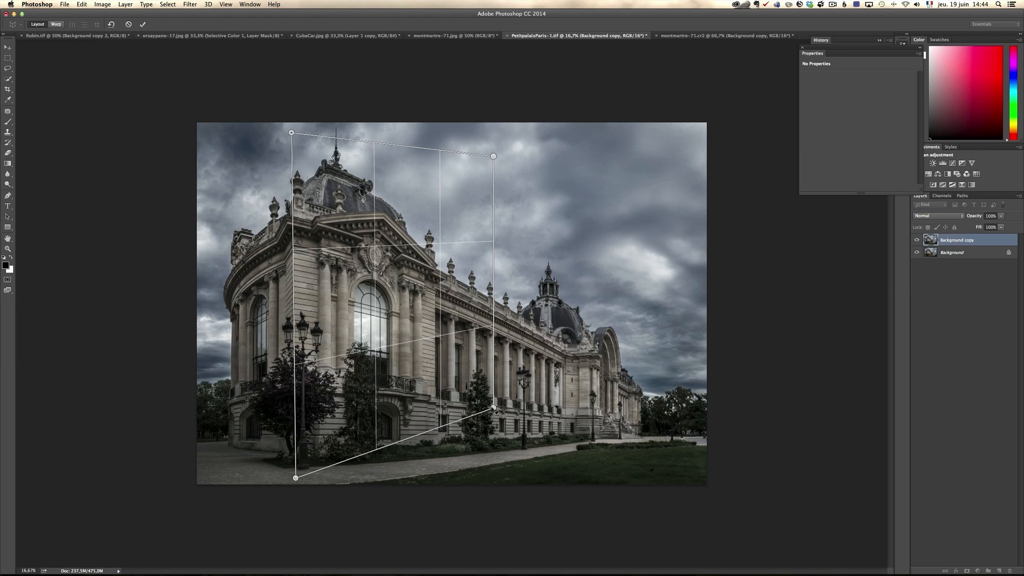
left_click_drag(494, 408, 668, 438)
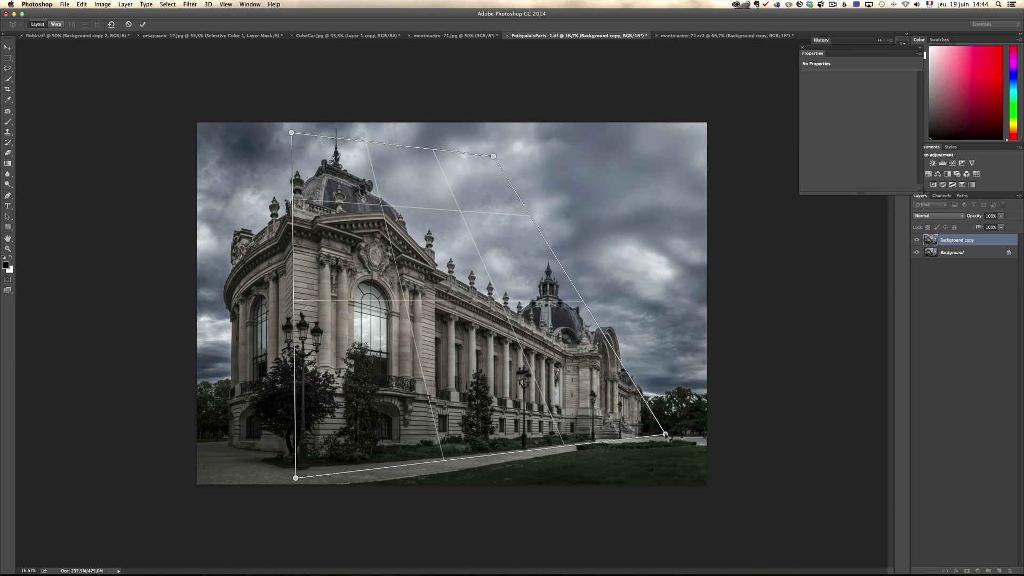
left_click_drag(495, 157, 659, 273)
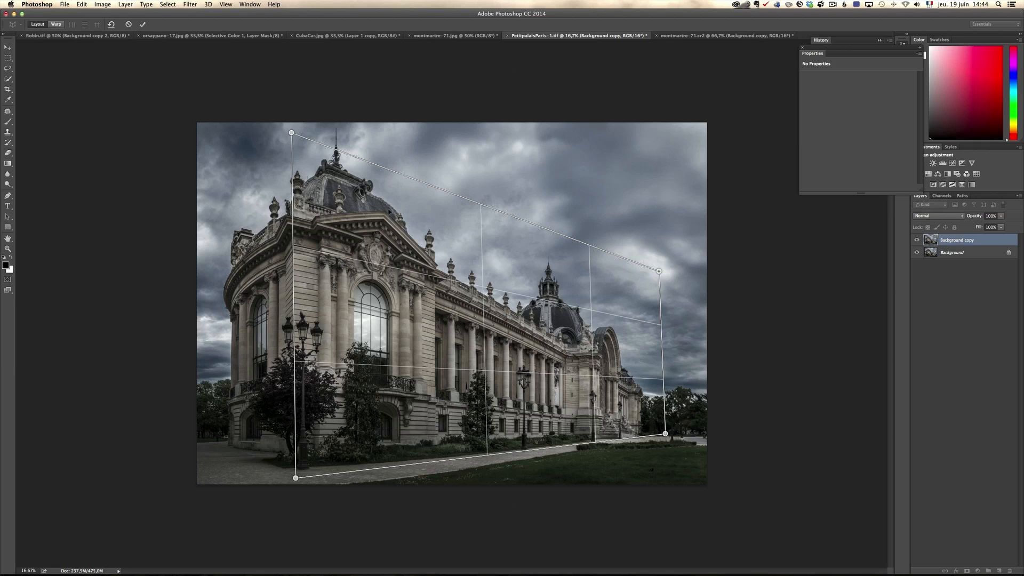
Refine the façade plane by raising its near upper corner above the image and lowering its far upper corner parallel to the roofline
left_click_drag(296, 136, 298, 99)
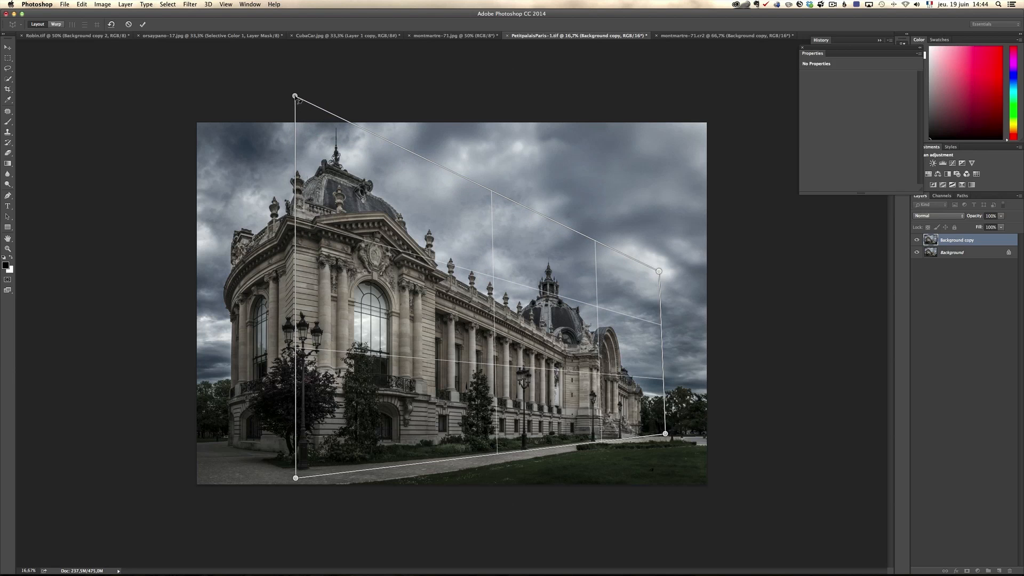
left_click_drag(665, 434, 667, 433)
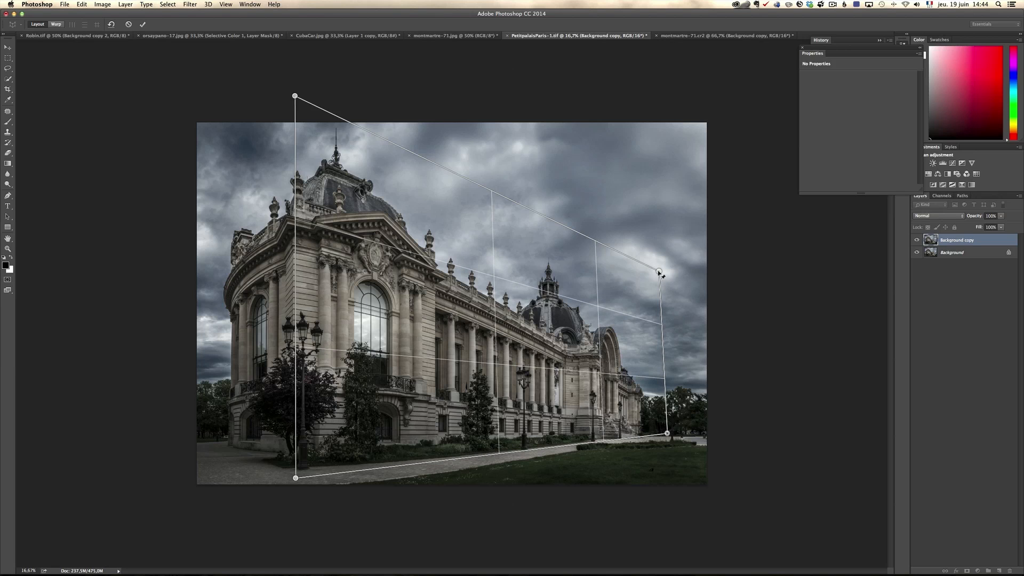
left_click_drag(660, 272, 664, 285)
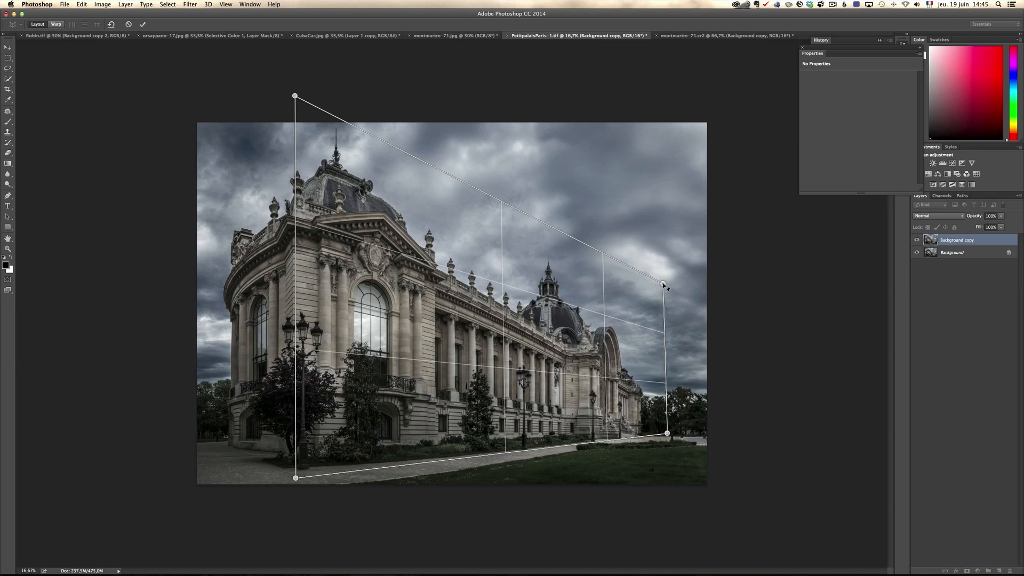
Add a second perspective plane over the rounded end façade, snap it to the first plane's near edge, and fit its outer corners
left_click_drag(215, 220, 265, 316)
left_click_drag(265, 221, 302, 179)
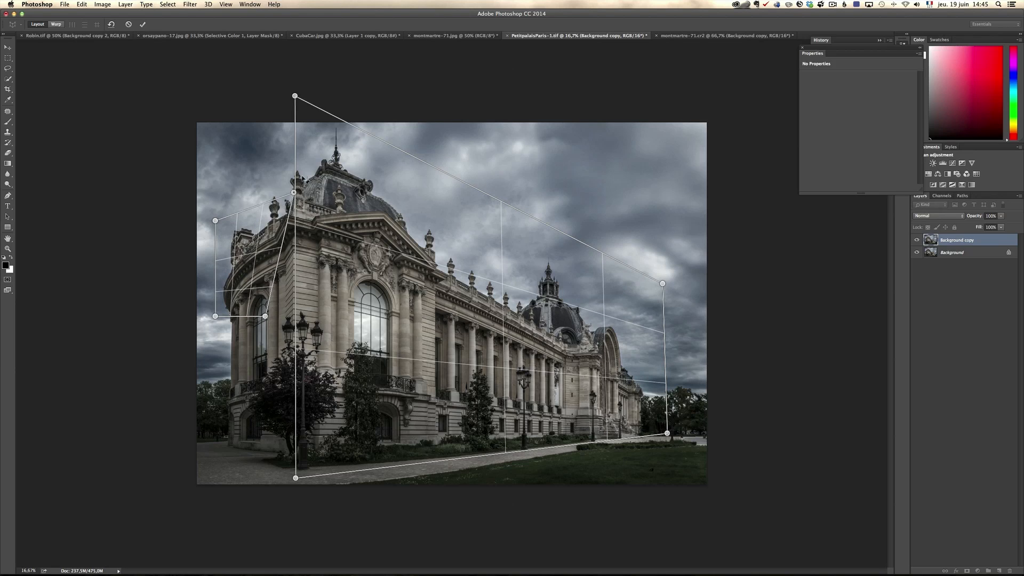
left_click_drag(265, 316, 312, 456)
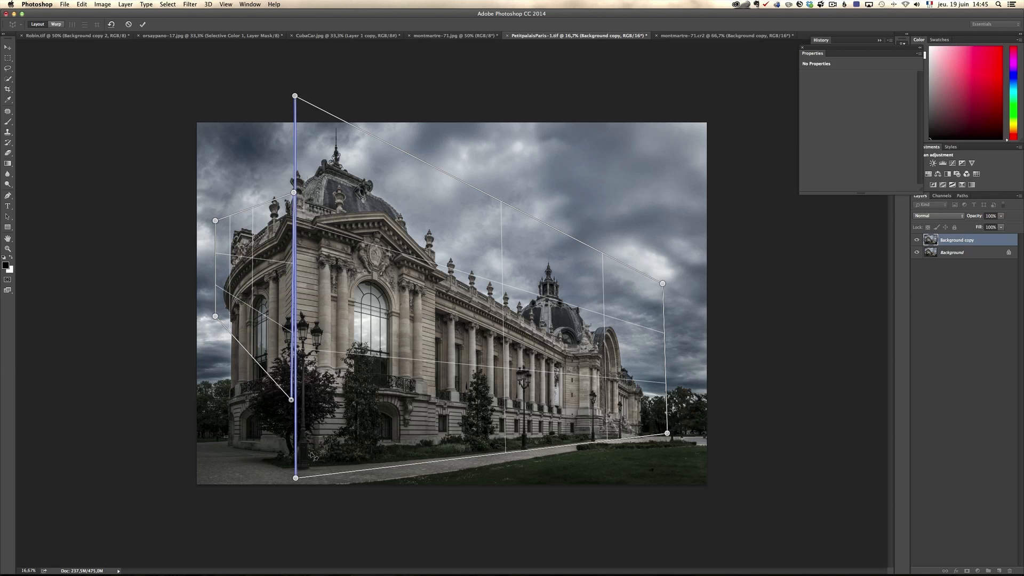
left_click_drag(312, 455, 312, 455)
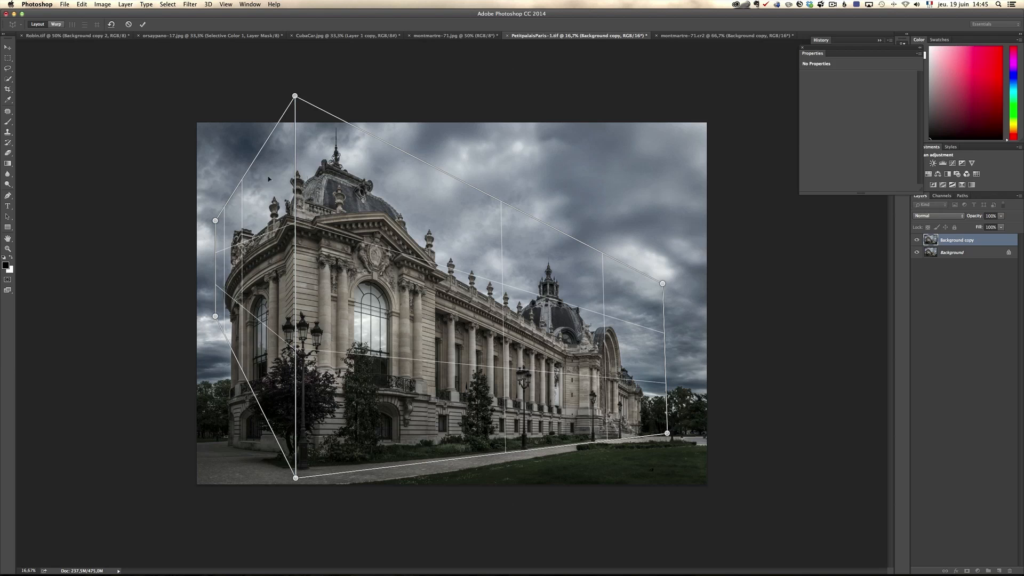
left_click_drag(216, 221, 207, 231)
left_click_drag(215, 316, 206, 453)
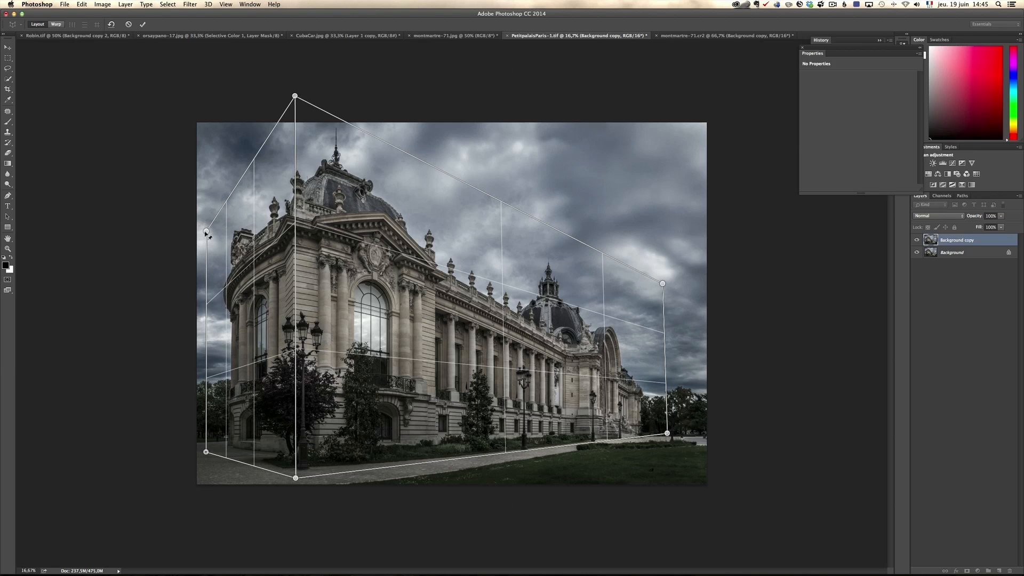
left_click_drag(206, 232, 205, 233)
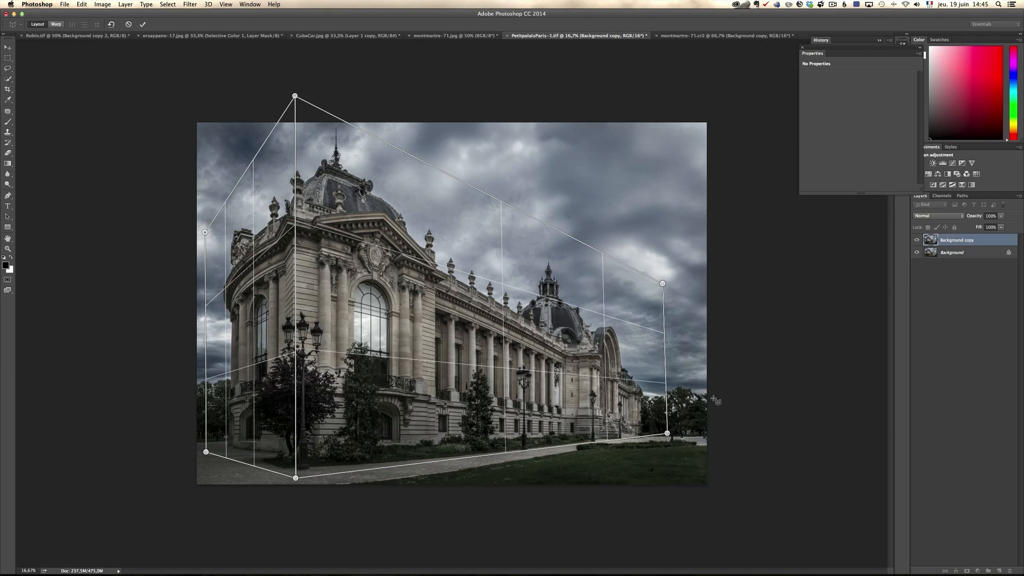
Switch to Warp mode, lower the shared edge's upper pin, raise the far upper pin slightly, and apply the perspective warp
left_click(56, 24)
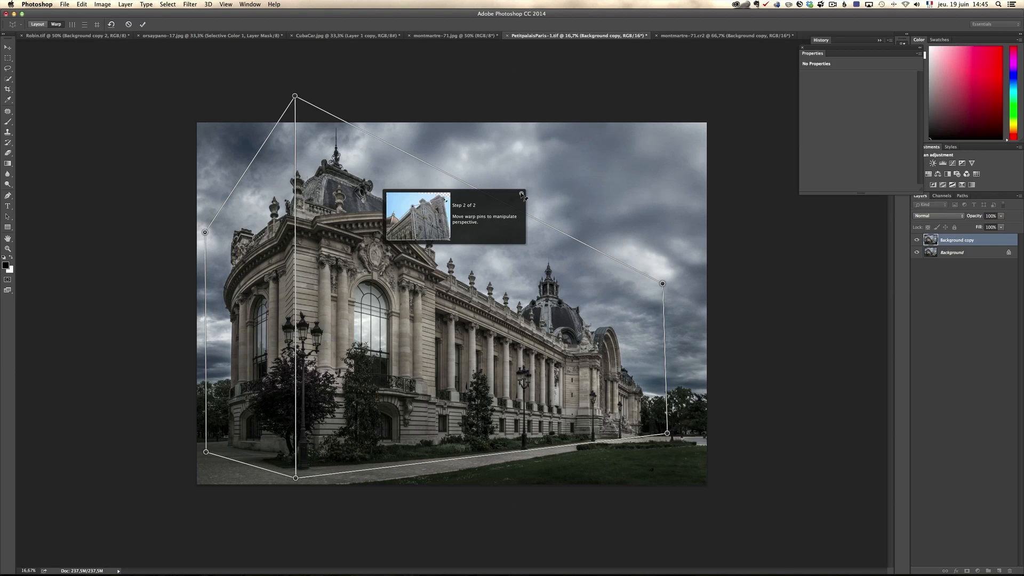
left_click(522, 195)
left_click_drag(295, 96, 294, 127)
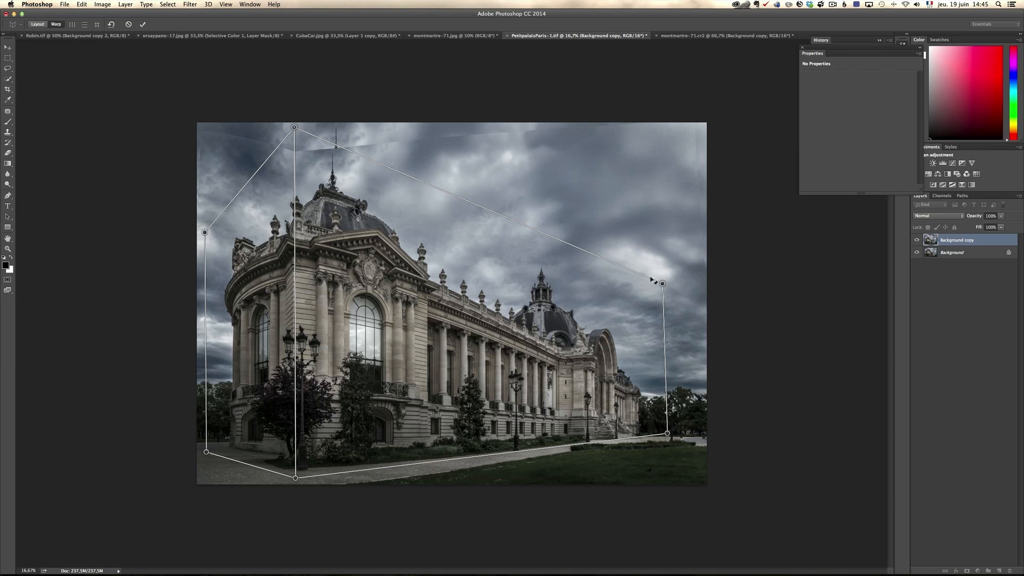
left_click_drag(663, 283, 667, 270)
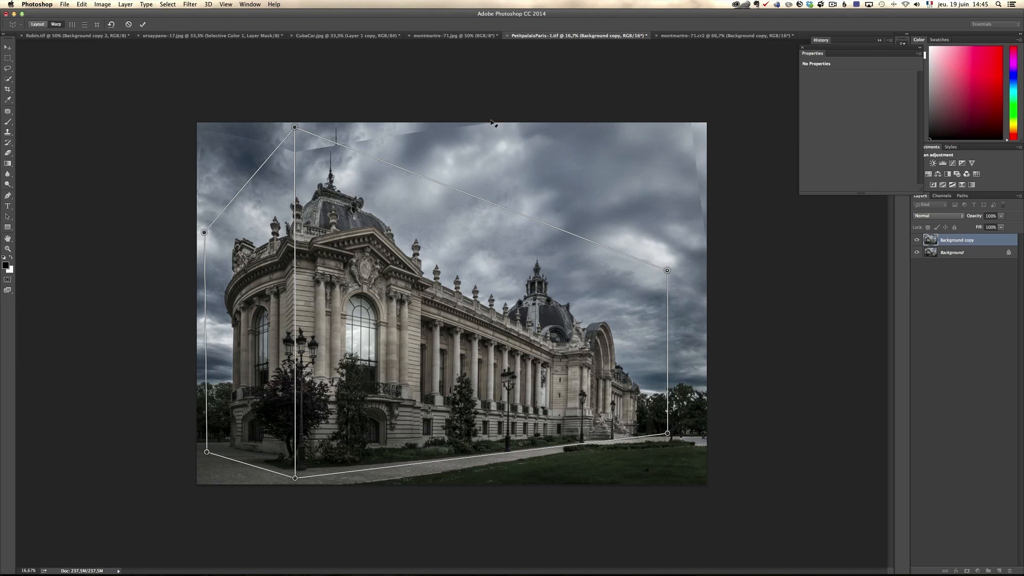
left_click(142, 24)
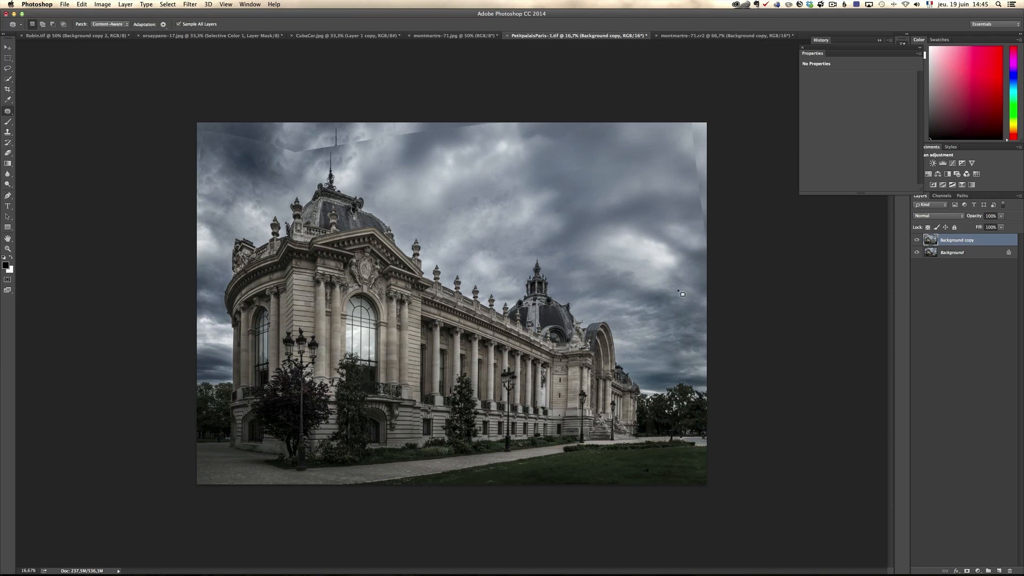
Compare the building before and after the perspective warp using the Background copy layer's visibility
left_click(917, 241)
left_click(917, 240)
left_click(916, 241)
left_click(917, 240)
Patch out the warp seams along the sky's upper edge and far corner with clean clouds, and compare with the original
mouse_move(376, 148)
left_mouse_down()
mouse_move(341, 155)
mouse_move(228, 140)
mouse_move(420, 112)
mouse_move(515, 124)
left_mouse_up()
left_click_drag(384, 135, 562, 179)
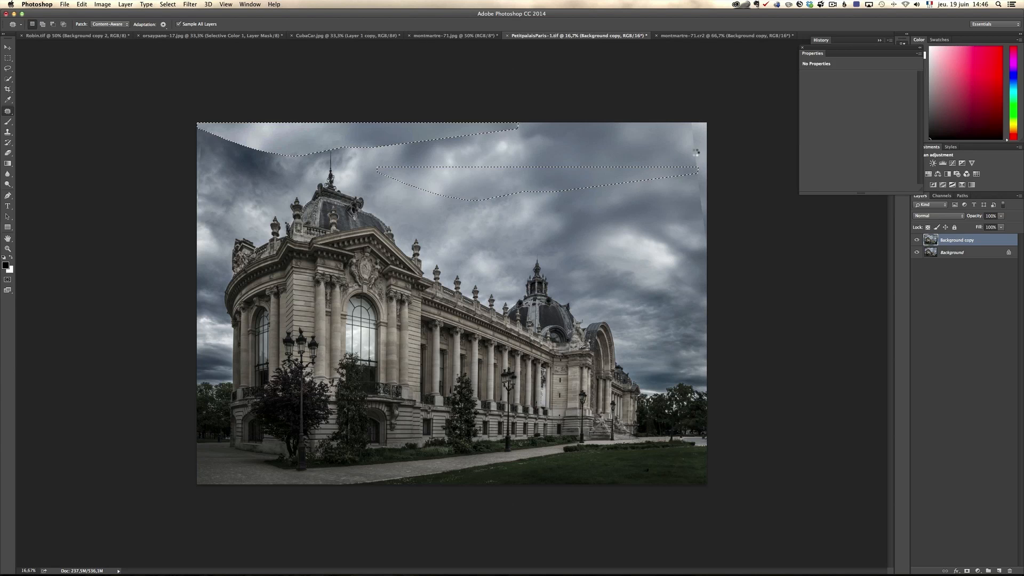
mouse_move(671, 125)
left_mouse_down()
mouse_move(671, 180)
mouse_move(738, 129)
mouse_move(672, 118)
mouse_move(649, 146)
left_mouse_up()
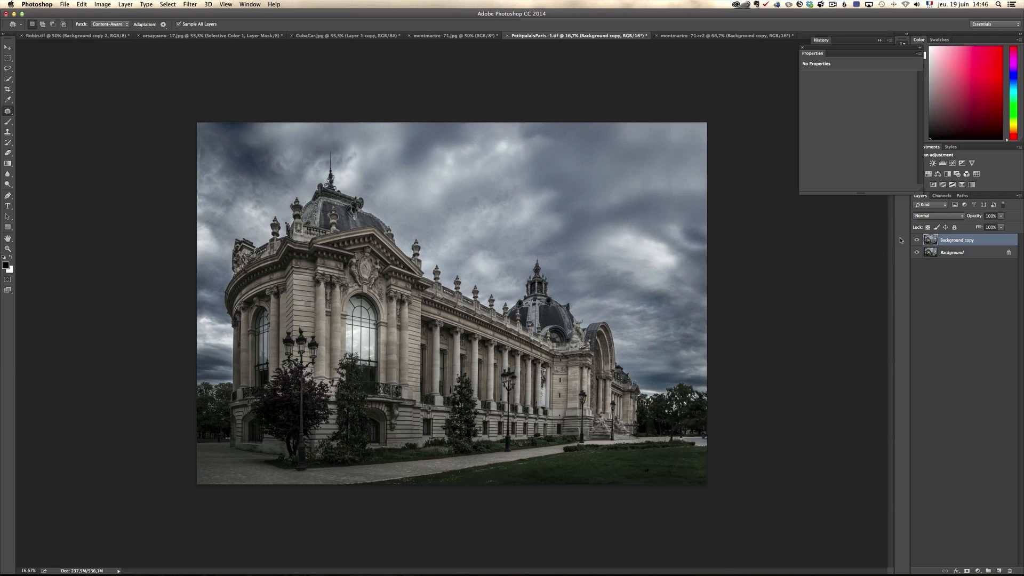
left_click(917, 241)
left_click(917, 240)
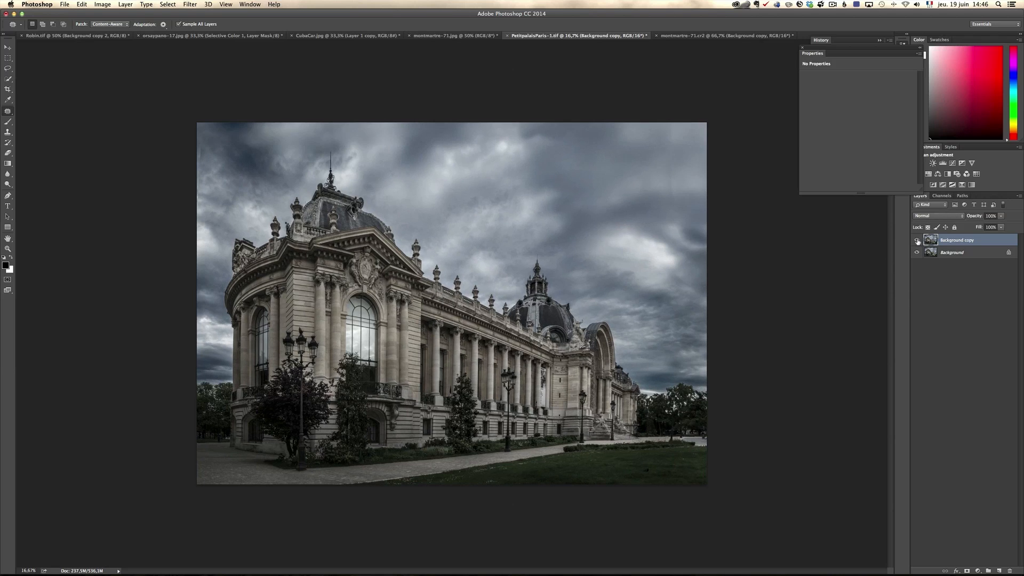